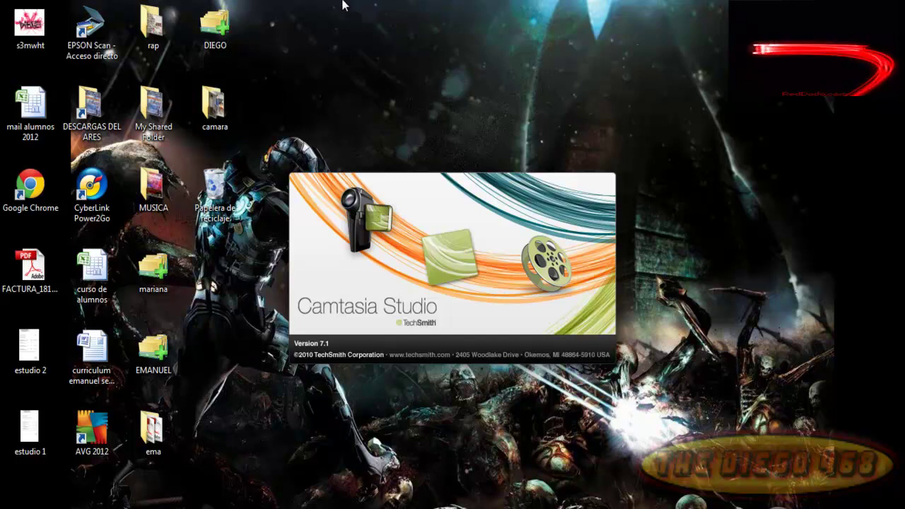
pyautogui.moveTo(336, 56); pyautogui.dragTo(263, 6)
pyautogui.click(285, 105)
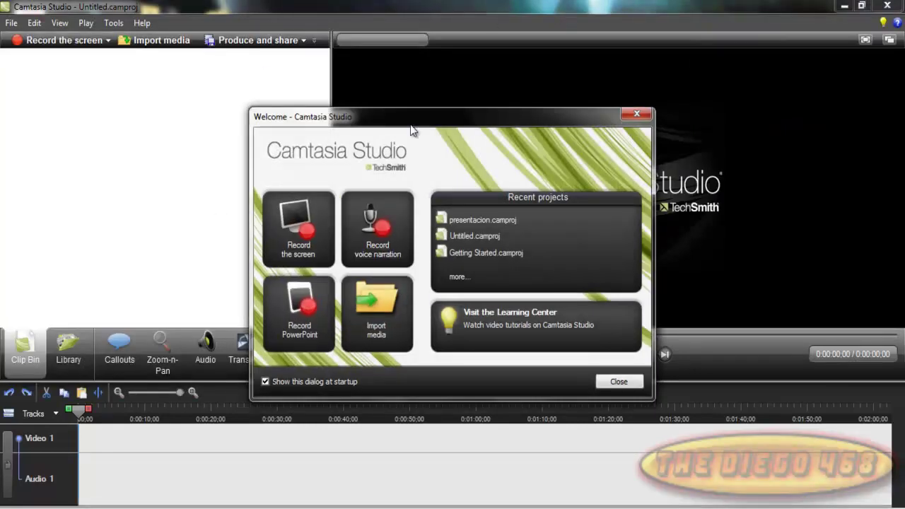
# Import the video "reproduccion automatica en el canal de youtube." from its folder inside Documentos > Camtasia Studio
pyautogui.click(378, 302)
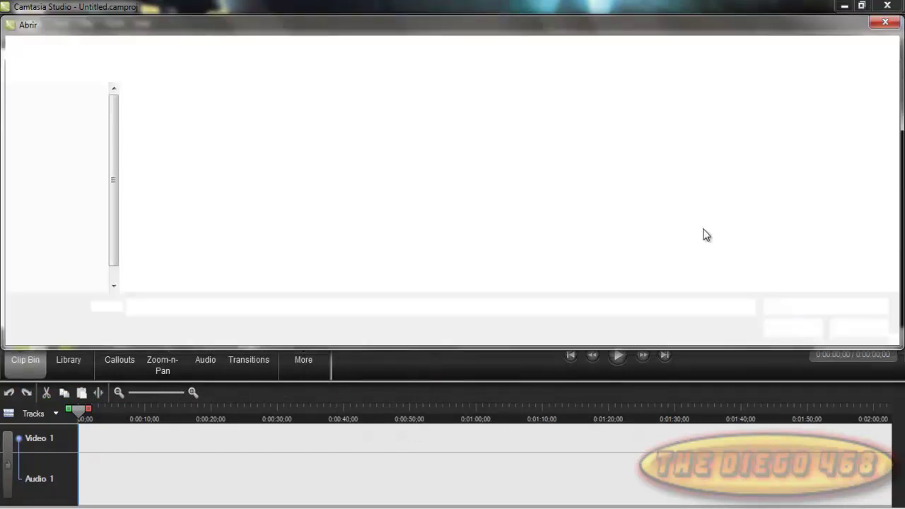
pyautogui.moveTo(484, 346); pyautogui.dragTo(456, 442)
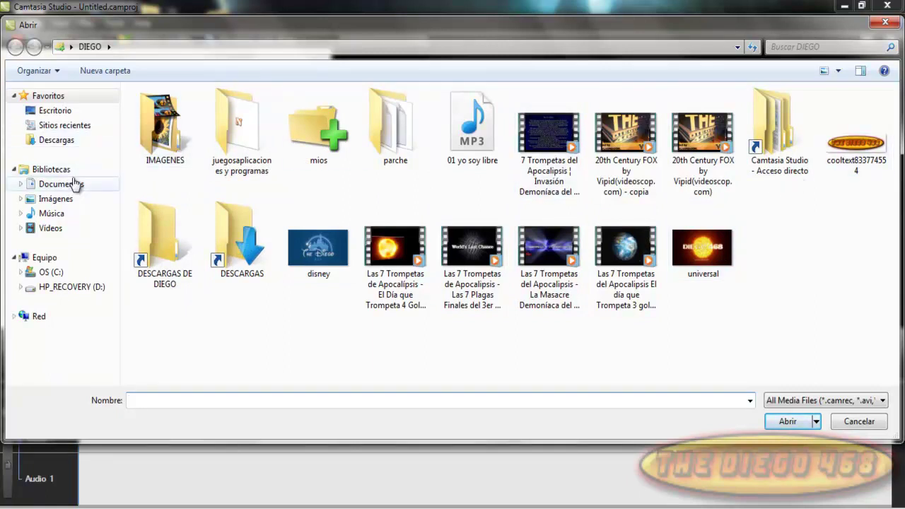
pyautogui.click(120, 188)
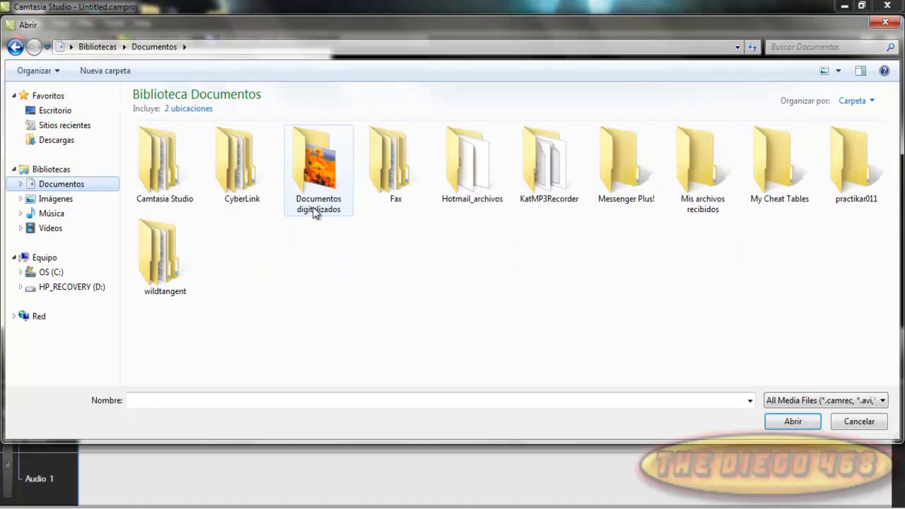
pyautogui.doubleClick(154, 173)
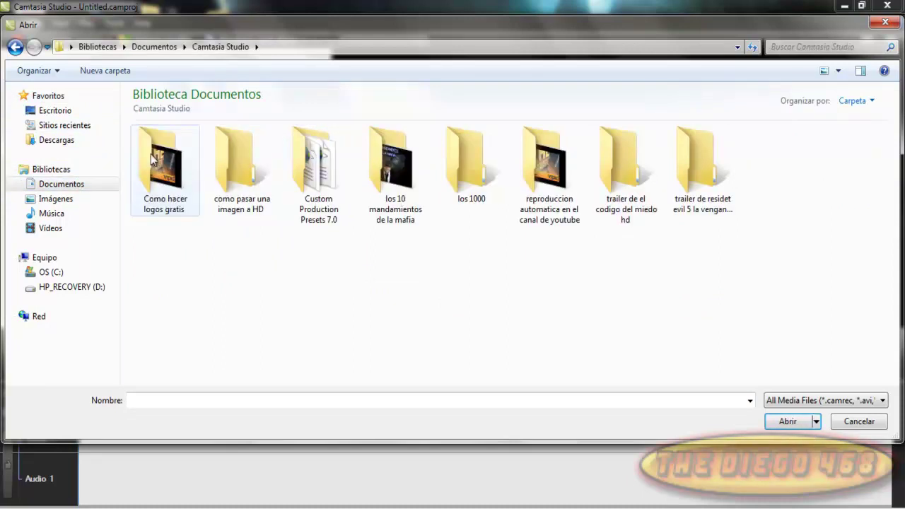
pyautogui.click(572, 182)
pyautogui.doubleClick(571, 182)
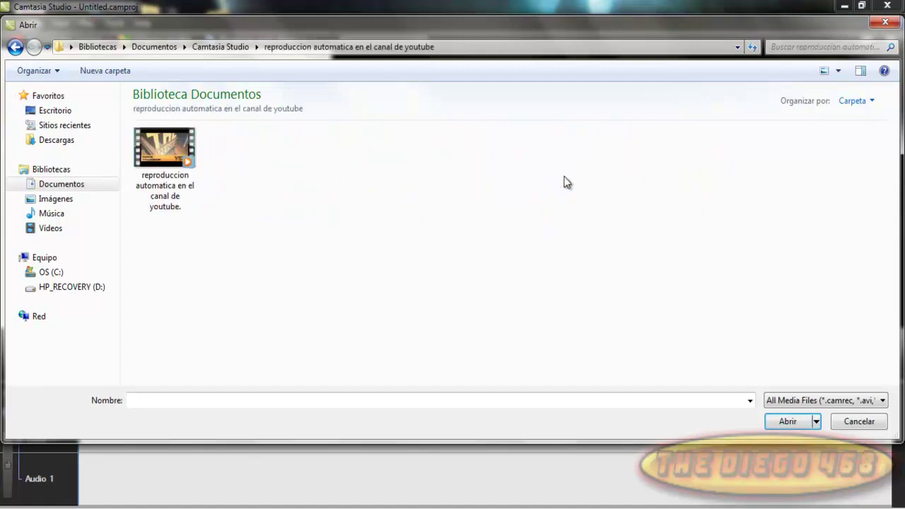
pyautogui.doubleClick(195, 186)
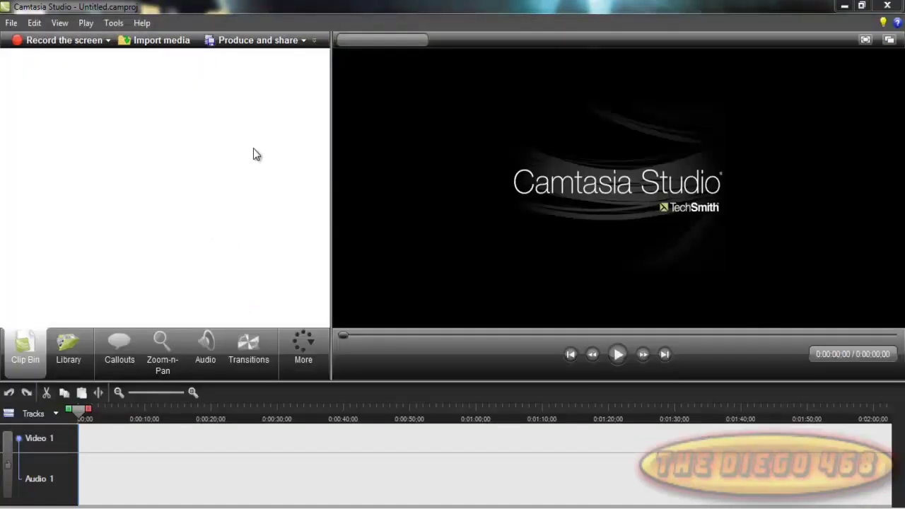
# Place the imported clip on the Video 1 track and set the editing dimensions to 1280 x 720 (YouTube & HD)
pyautogui.moveTo(61, 106)
pyautogui.mouseDown()
pyautogui.moveTo(47, 93)
pyautogui.moveTo(72, 178)
pyautogui.mouseUp()
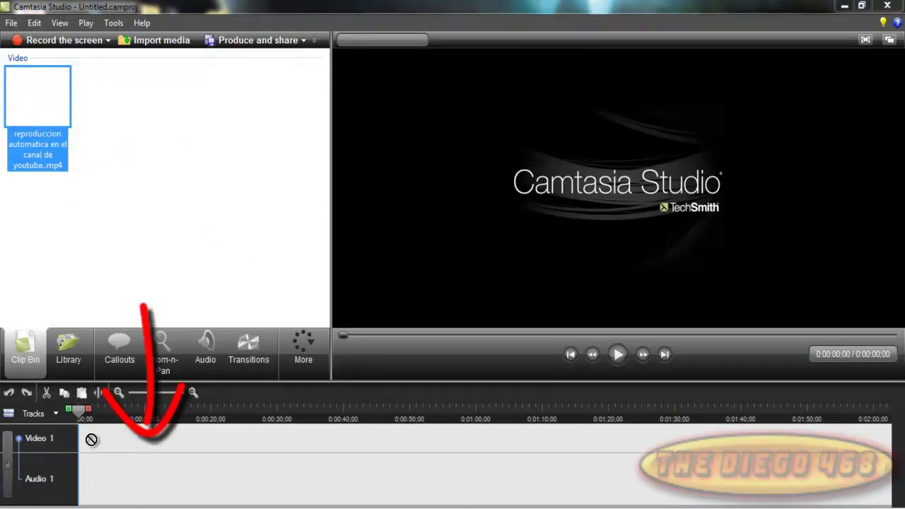
pyautogui.moveTo(132, 300)
pyautogui.mouseDown()
pyautogui.moveTo(129, 269)
pyautogui.moveTo(106, 440)
pyautogui.moveTo(121, 419)
pyautogui.mouseUp()
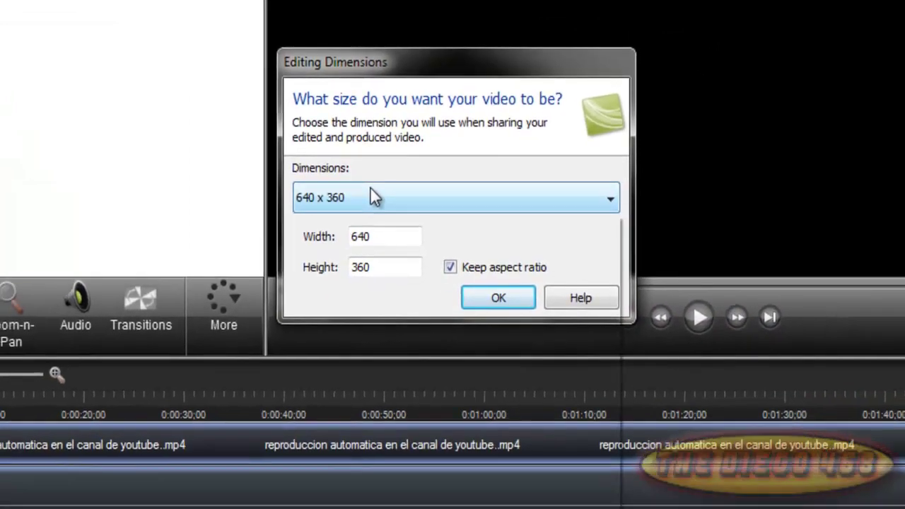
pyautogui.click(358, 225)
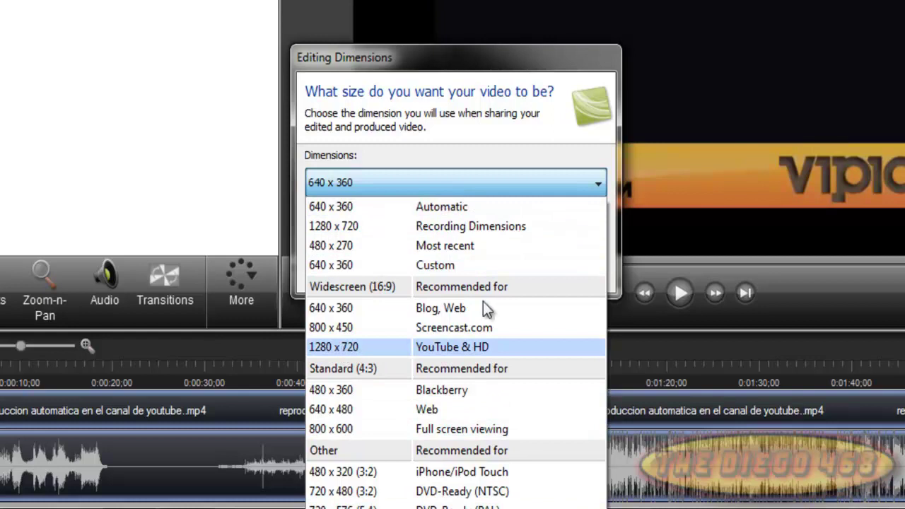
pyautogui.click(438, 347)
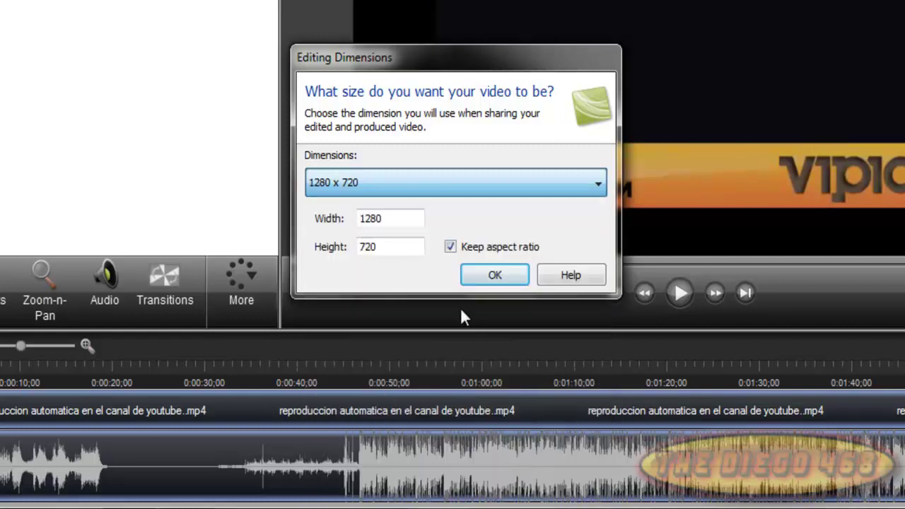
pyautogui.click(502, 273)
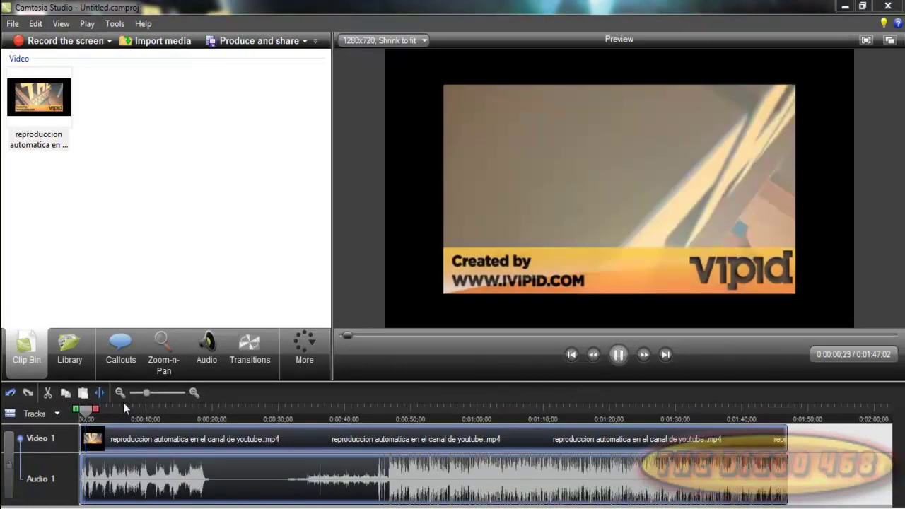
# Add a filled rounded rectangle callout at the start of the video and position it near the centre of the frame
pyautogui.click(64, 411)
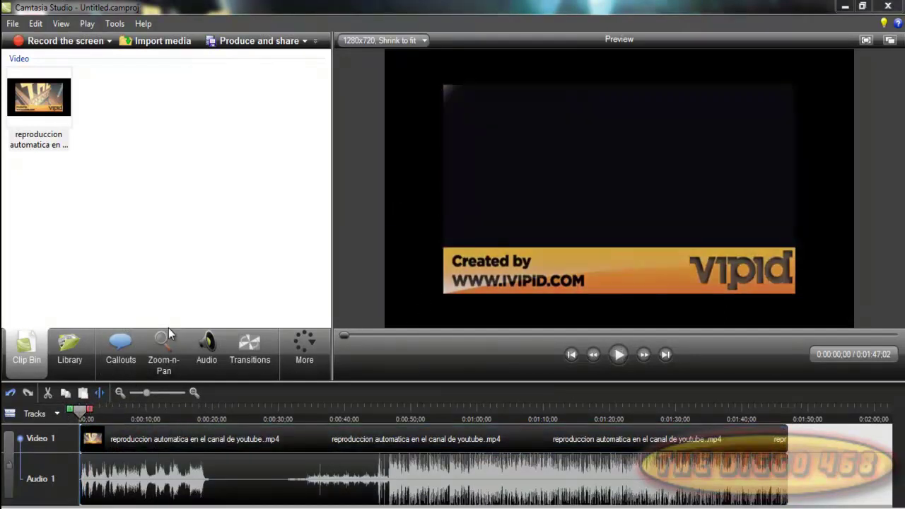
pyautogui.click(180, 162)
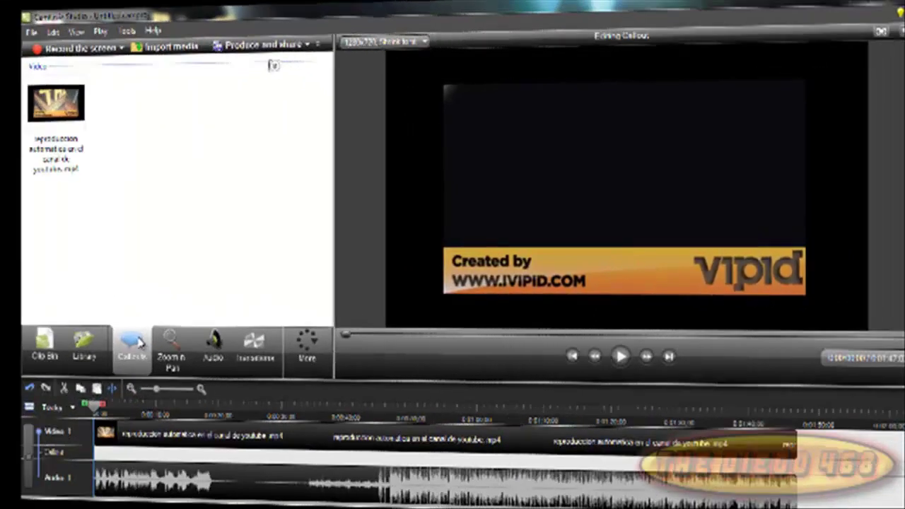
pyautogui.click(120, 346)
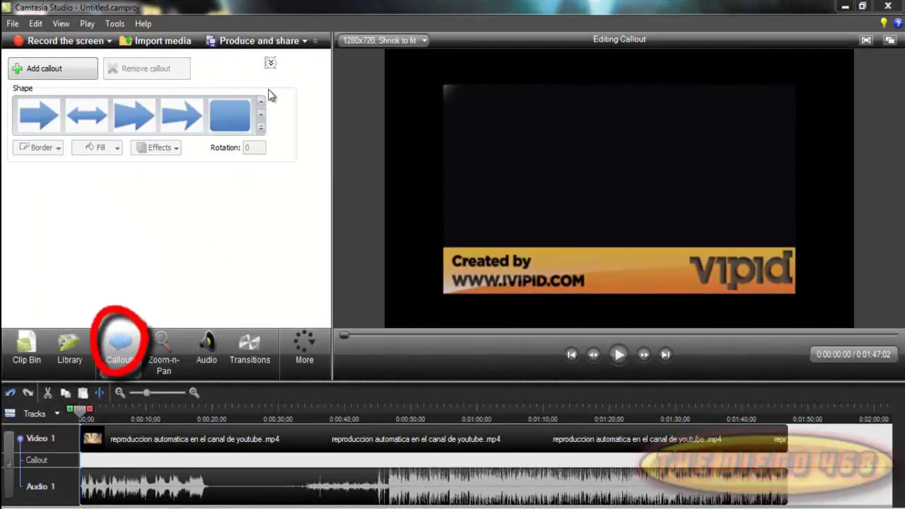
pyautogui.click(262, 130)
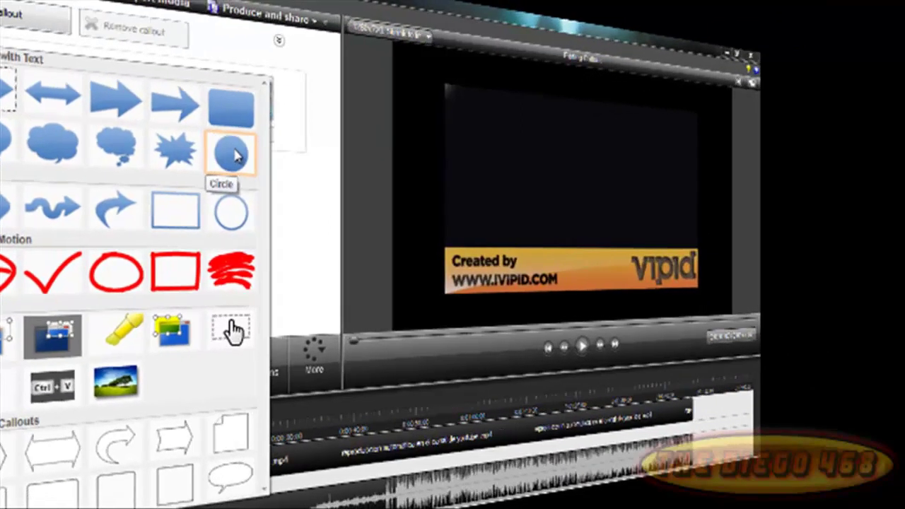
pyautogui.click(235, 156)
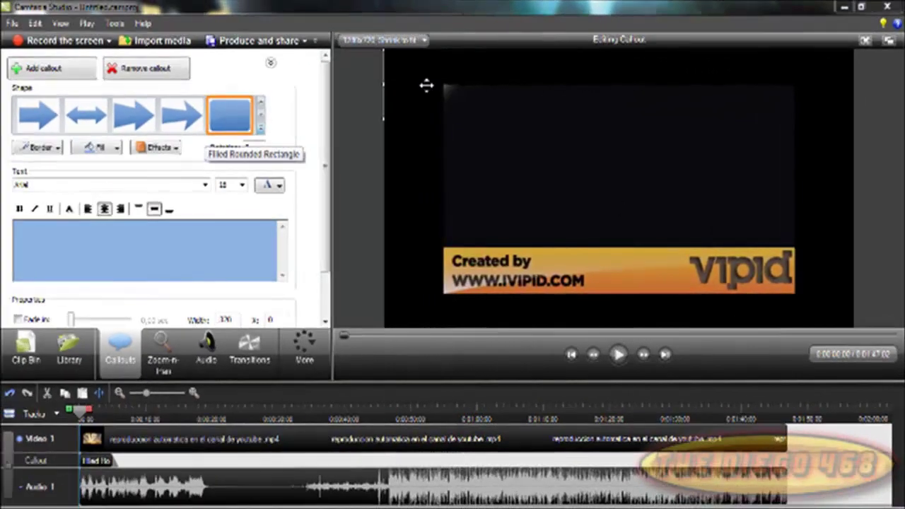
pyautogui.moveTo(425, 85); pyautogui.dragTo(612, 190)
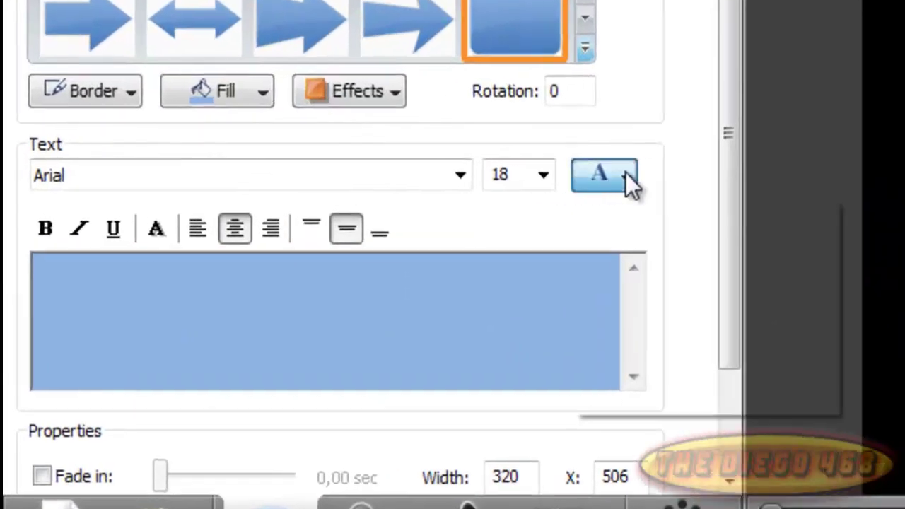
pyautogui.click(278, 185)
pyautogui.click(619, 176)
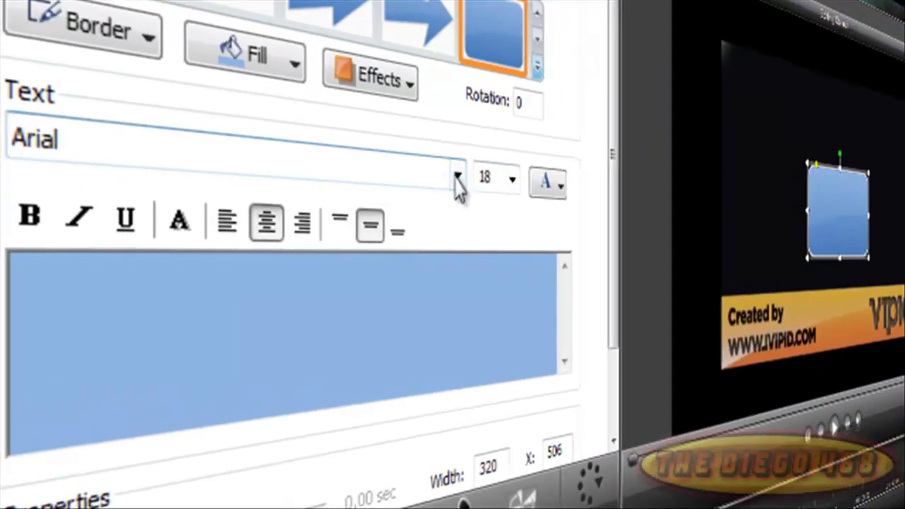
pyautogui.click(456, 178)
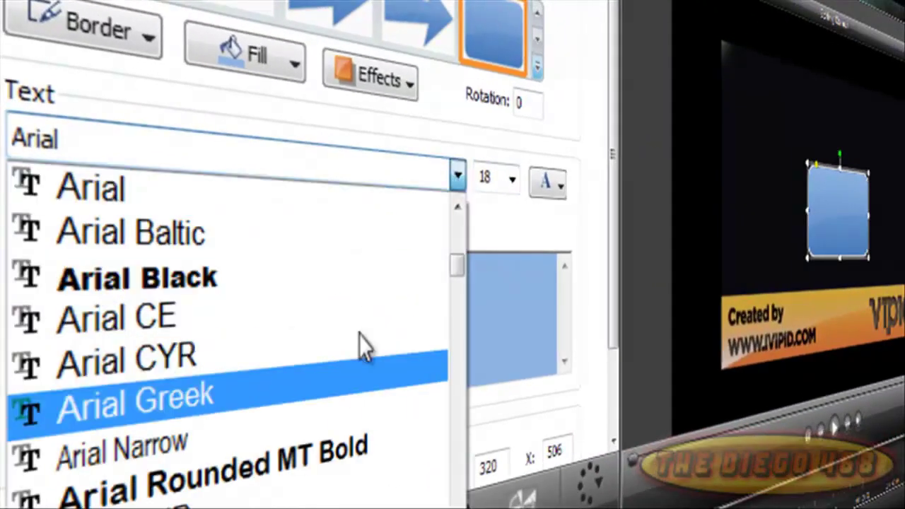
pyautogui.click(458, 178)
# Set the rounded rectangle callout's transparency to 62
pyautogui.click(407, 83)
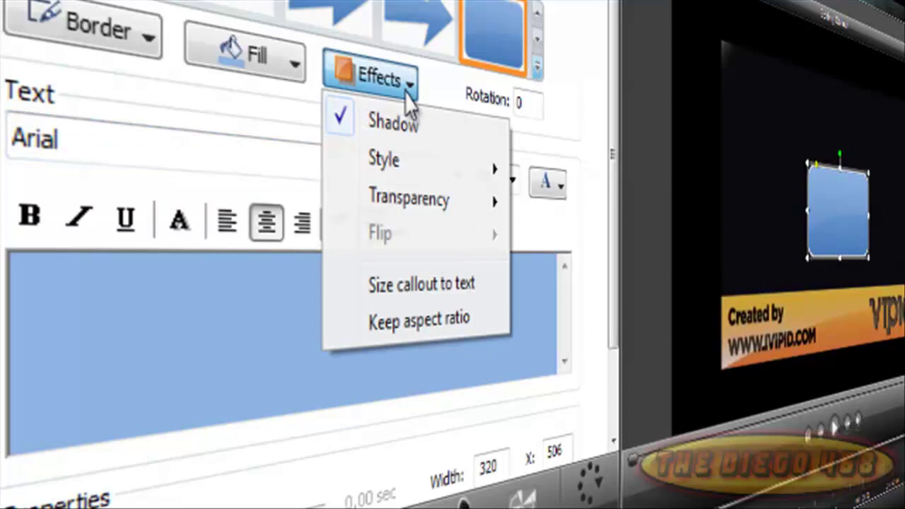
pyautogui.moveTo(408, 196)
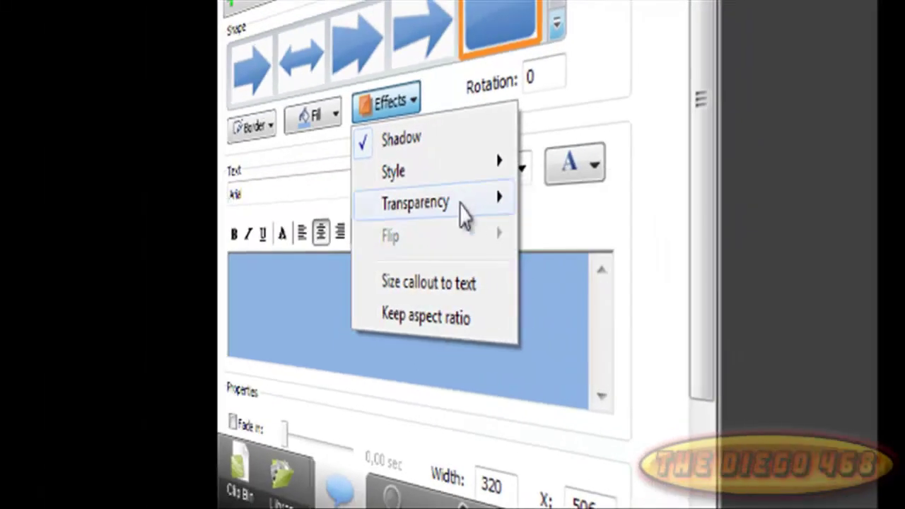
pyautogui.moveTo(512, 215)
pyautogui.click(556, 293)
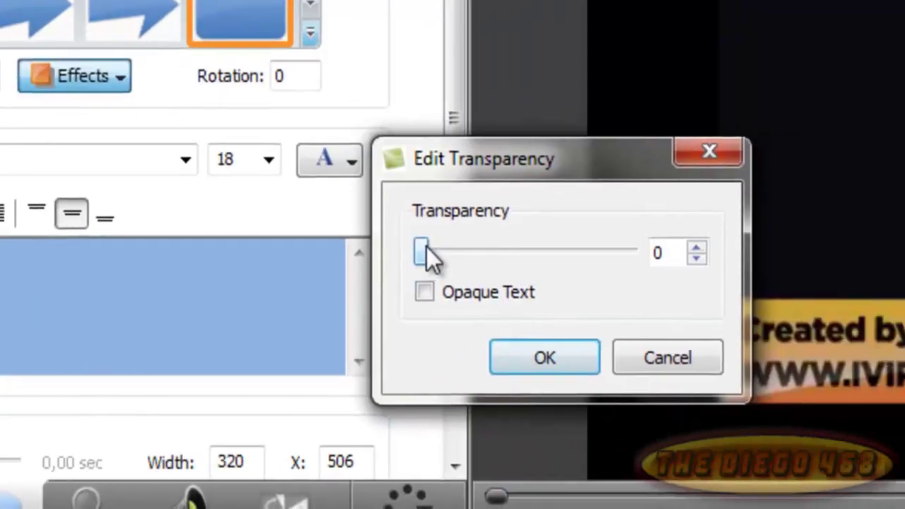
pyautogui.moveTo(699, 266); pyautogui.dragTo(792, 268)
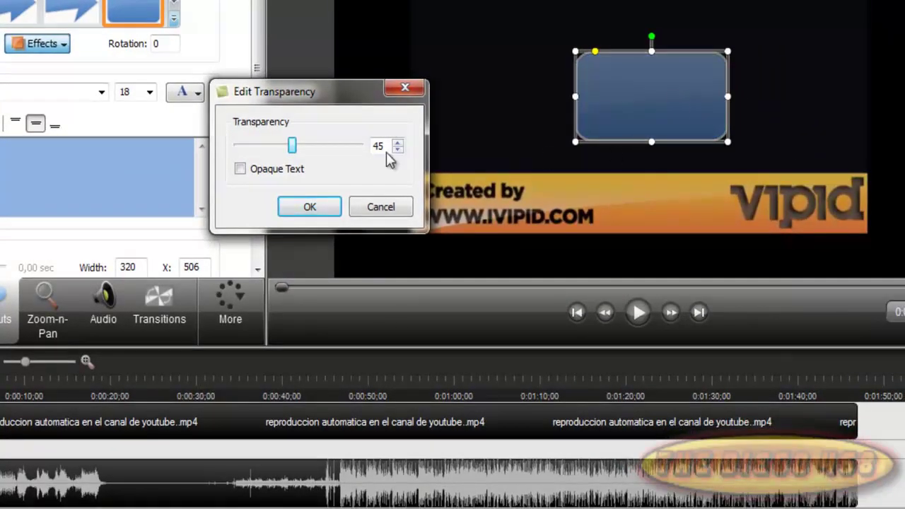
pyautogui.click(314, 147)
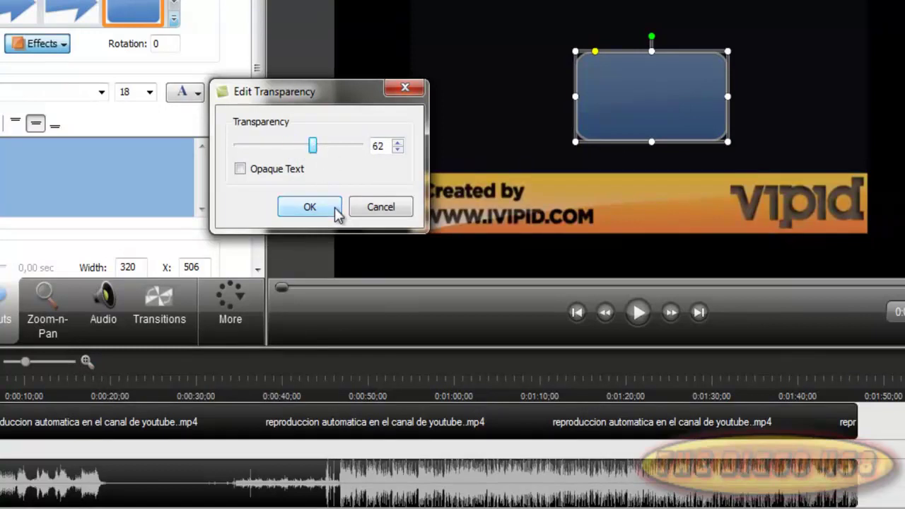
pyautogui.click(336, 212)
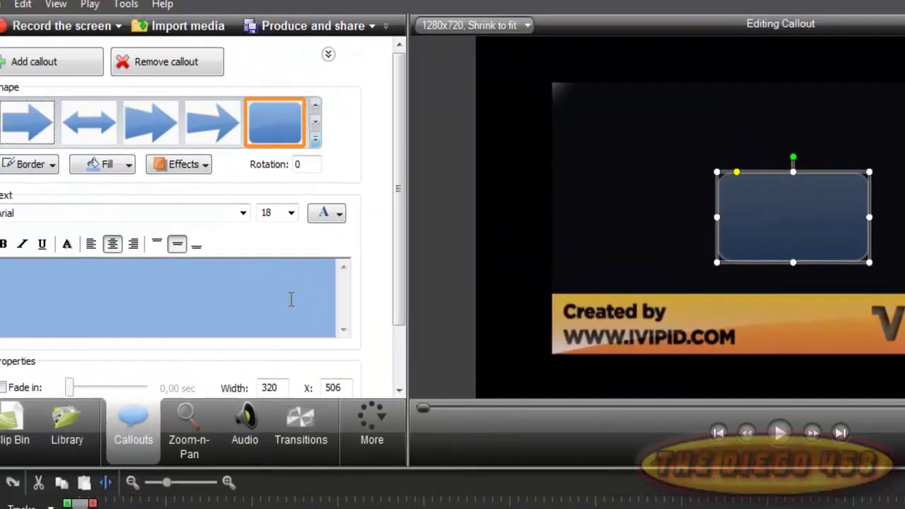
# Enter "dv" as the callout's text, adjust its fade-out duration to 1.20 sec and disable the fade-out
pyautogui.click(291, 300)
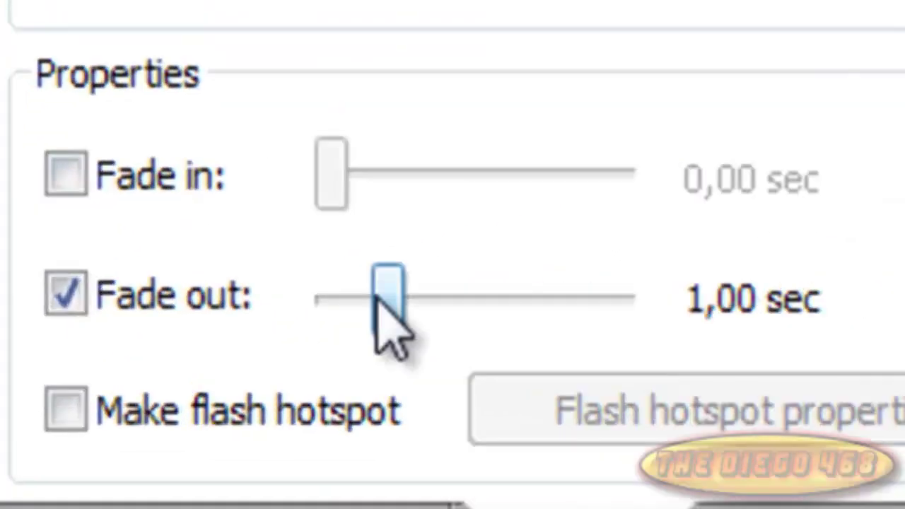
pyautogui.moveTo(104, 287); pyautogui.dragTo(87, 292)
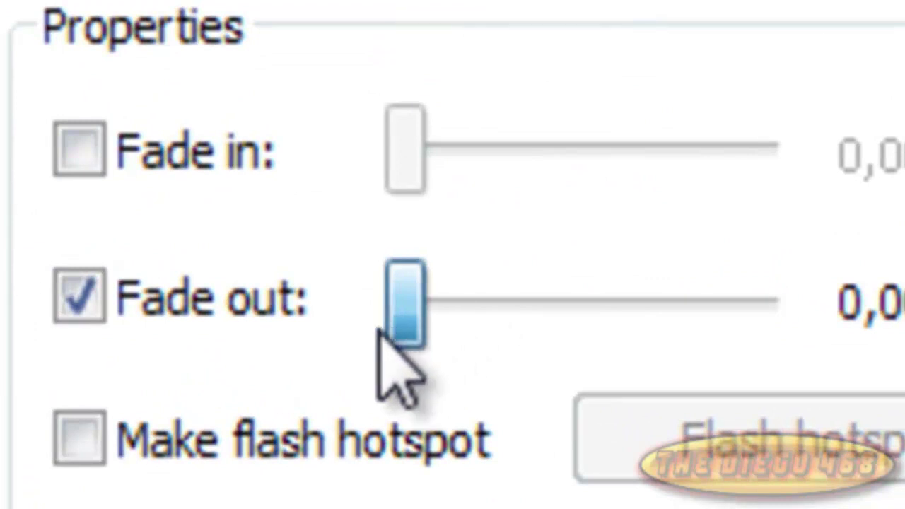
pyautogui.moveTo(412, 335); pyautogui.dragTo(605, 335)
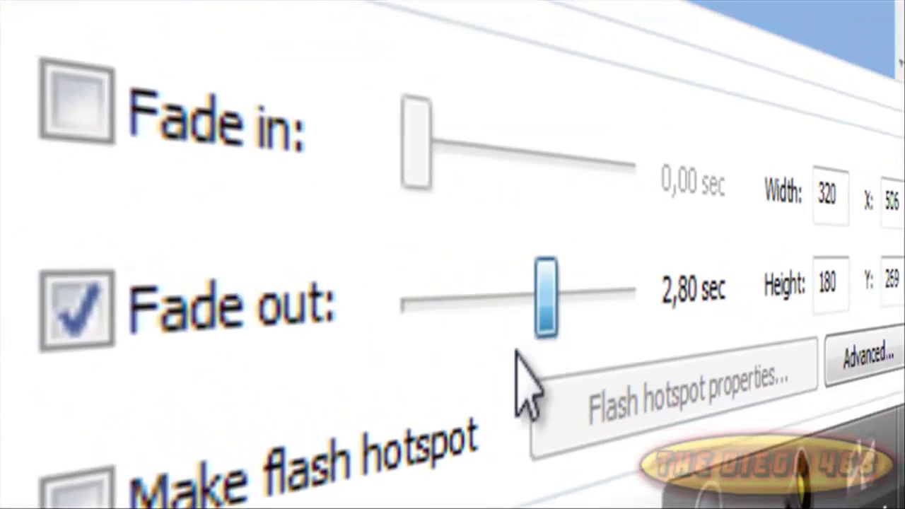
pyautogui.moveTo(522, 381); pyautogui.dragTo(196, 143)
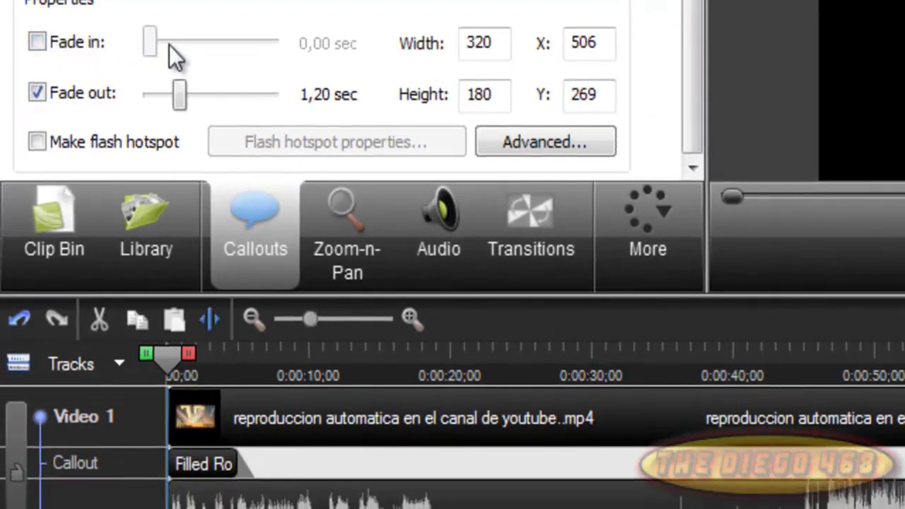
pyautogui.click(78, 97)
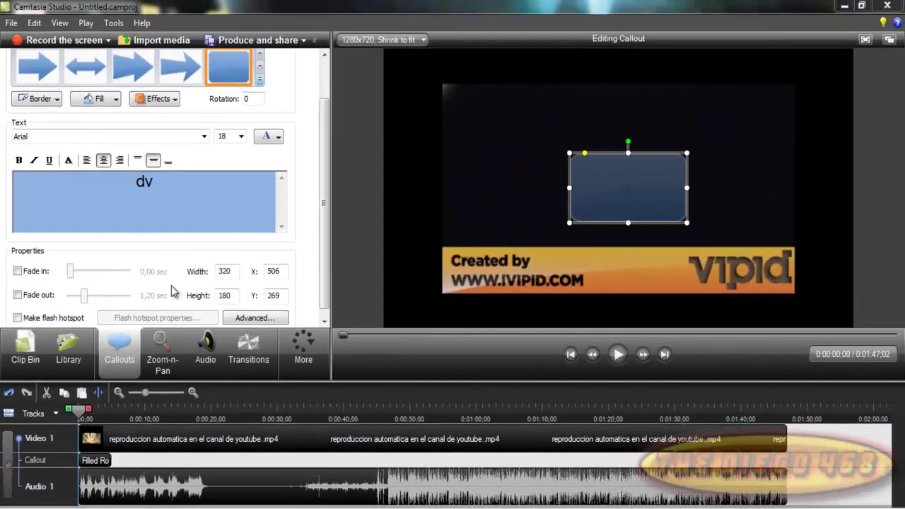
# Create a Zoom-n-Pan keyframe at the video's start, trying a 127% zoom on the frame's upper-left area and restoring the scale to 100%
pyautogui.click(157, 351)
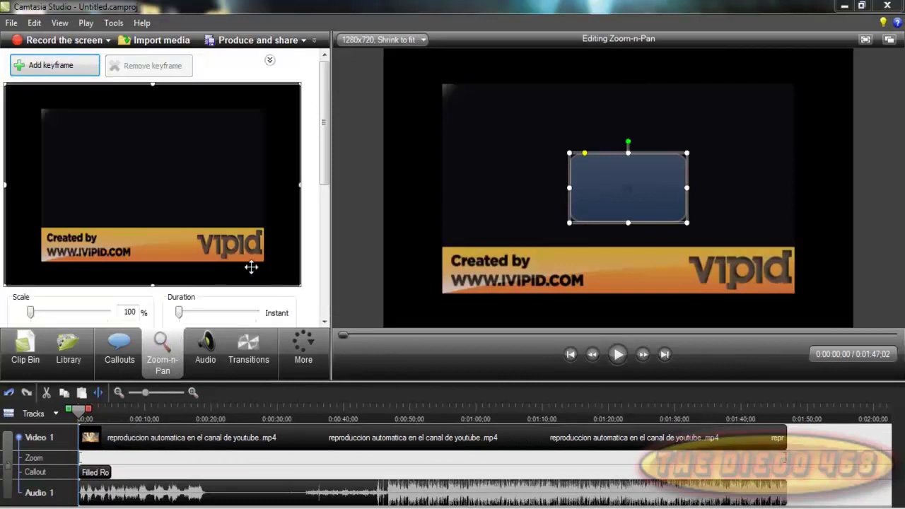
pyautogui.moveTo(297, 283); pyautogui.dragTo(251, 256)
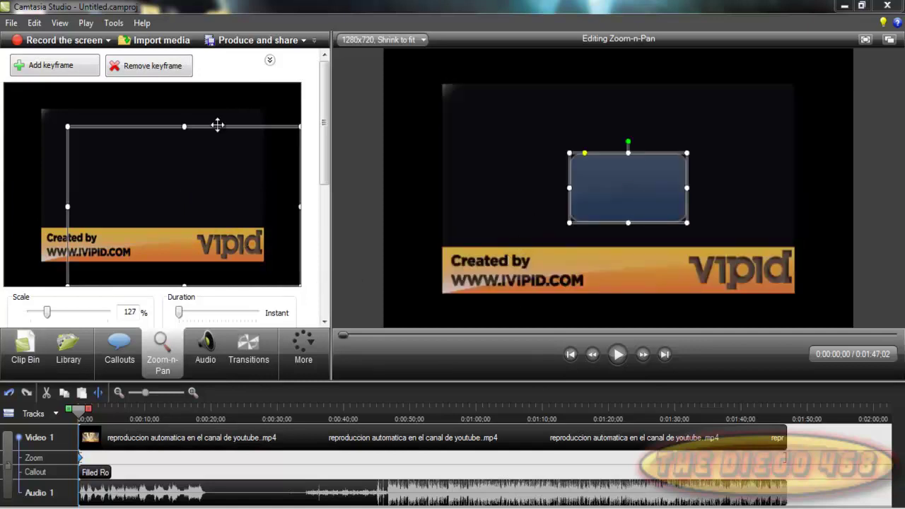
pyautogui.moveTo(205, 182); pyautogui.dragTo(97, 96)
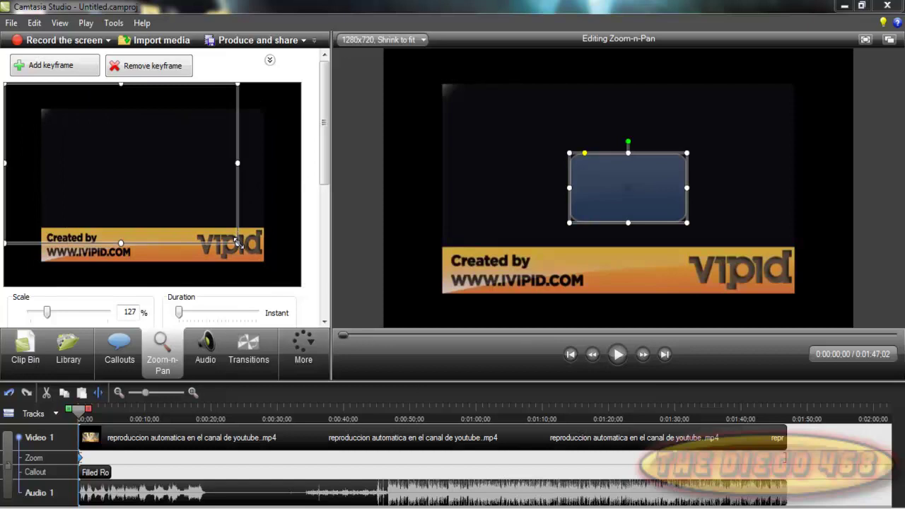
pyautogui.moveTo(309, 305); pyautogui.dragTo(312, 308)
pyautogui.click(81, 456)
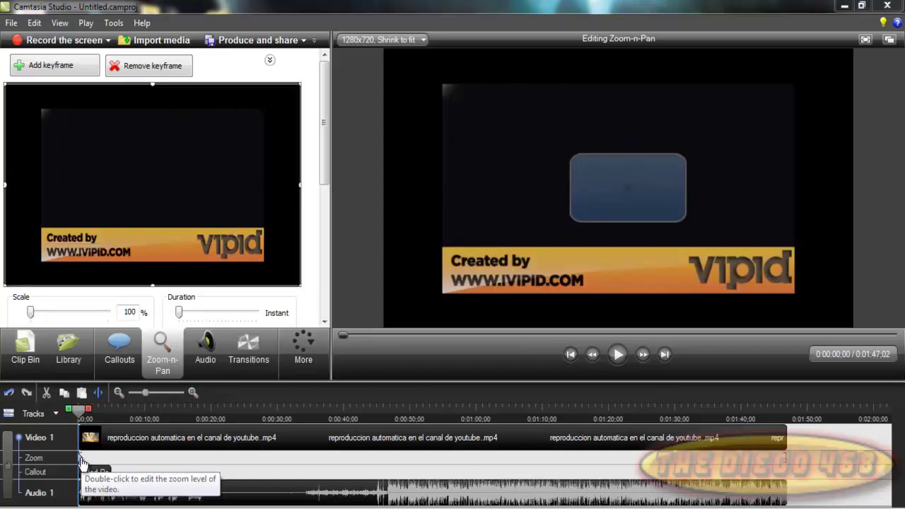
# Remove the Zoom-n-Pan keyframe at the video's start and open the audio editing settings
pyautogui.press('Delete')
pyautogui.click(484, 290)
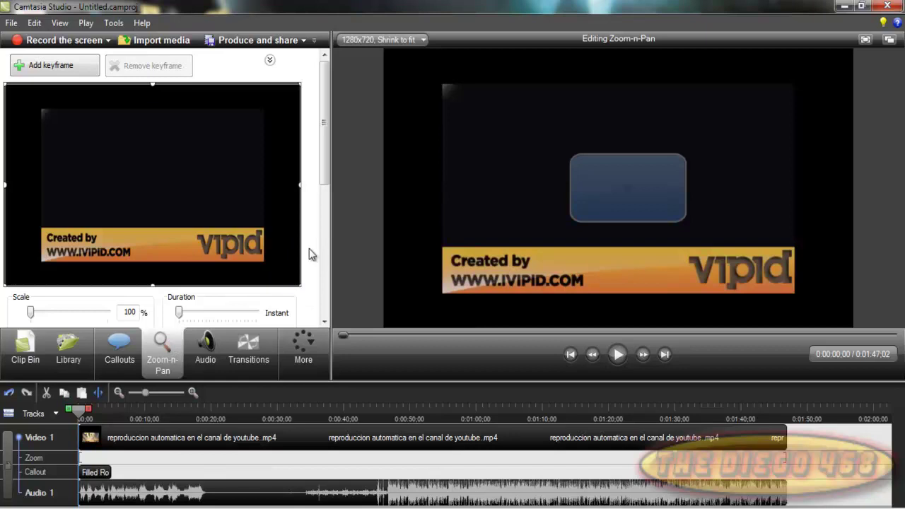
pyautogui.click(211, 346)
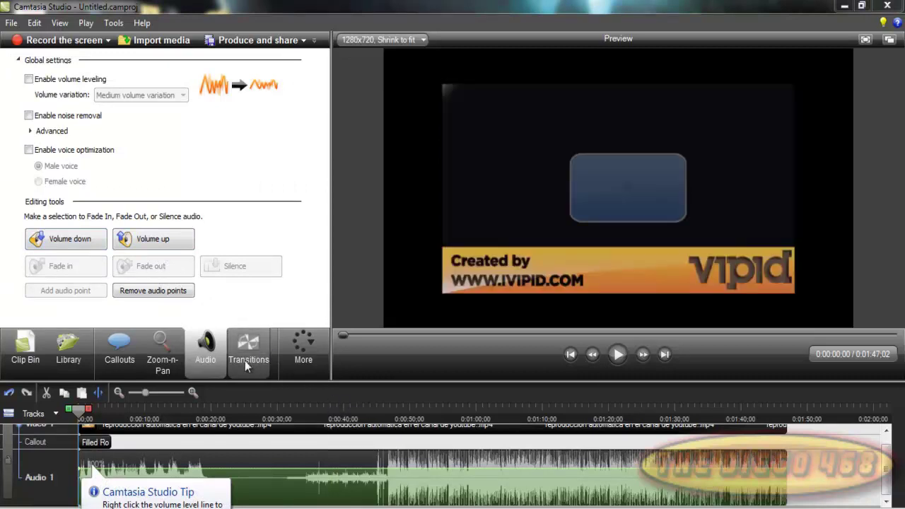
pyautogui.moveTo(247, 356)
# Import the image universal.png from the desktop subfolder into the clip bin
pyautogui.click(32, 354)
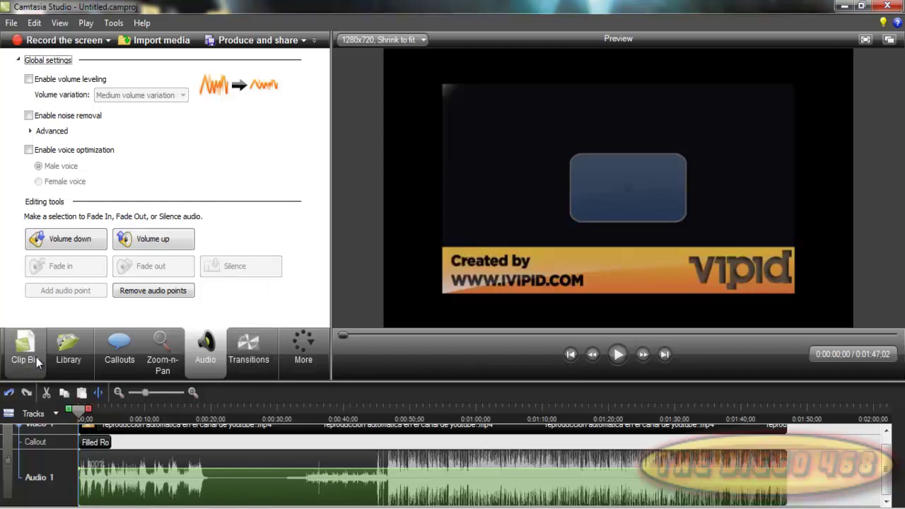
pyautogui.moveTo(190, 119); pyautogui.dragTo(76, 155)
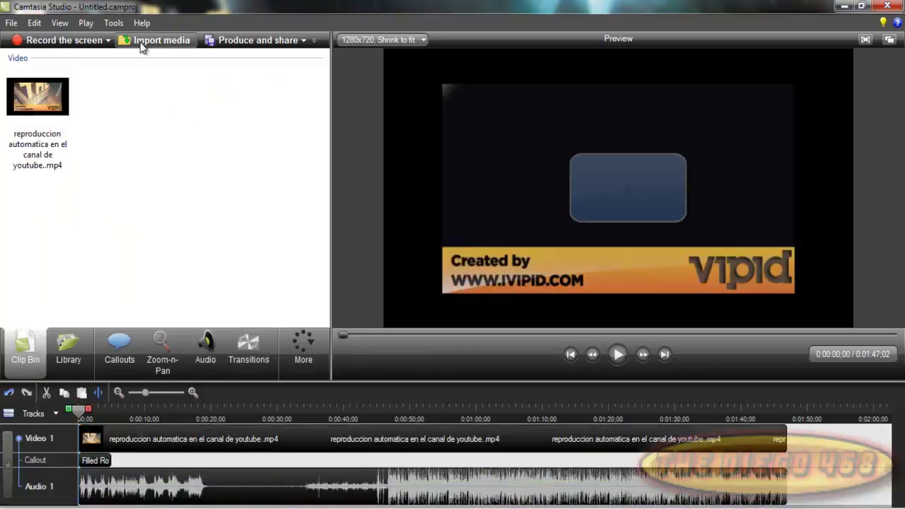
pyautogui.click(159, 41)
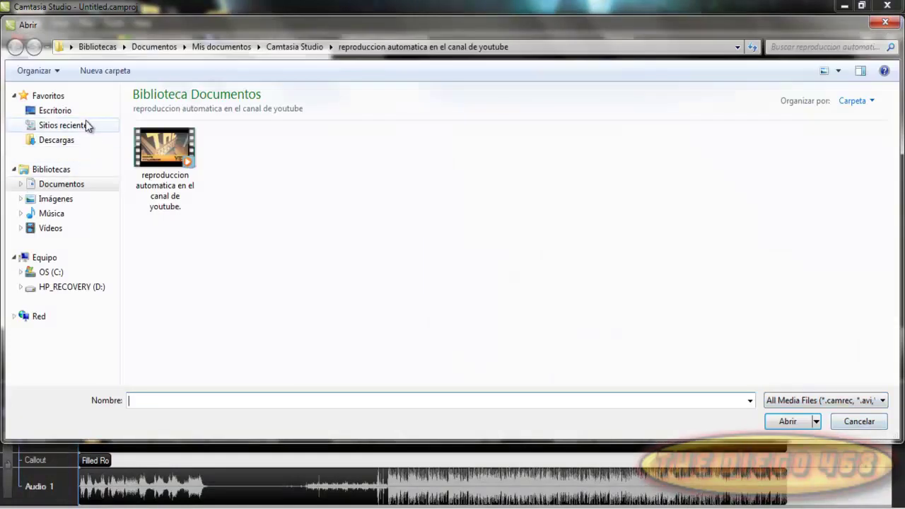
pyautogui.click(78, 111)
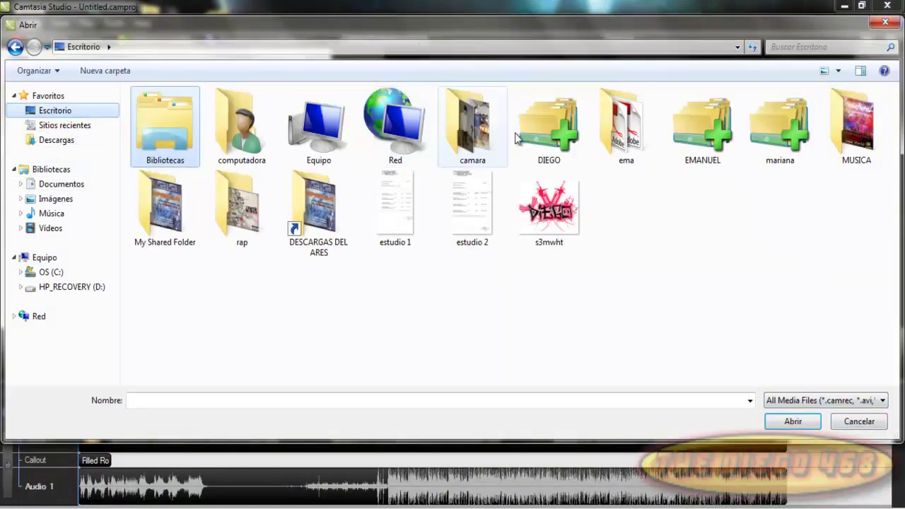
pyautogui.doubleClick(555, 124)
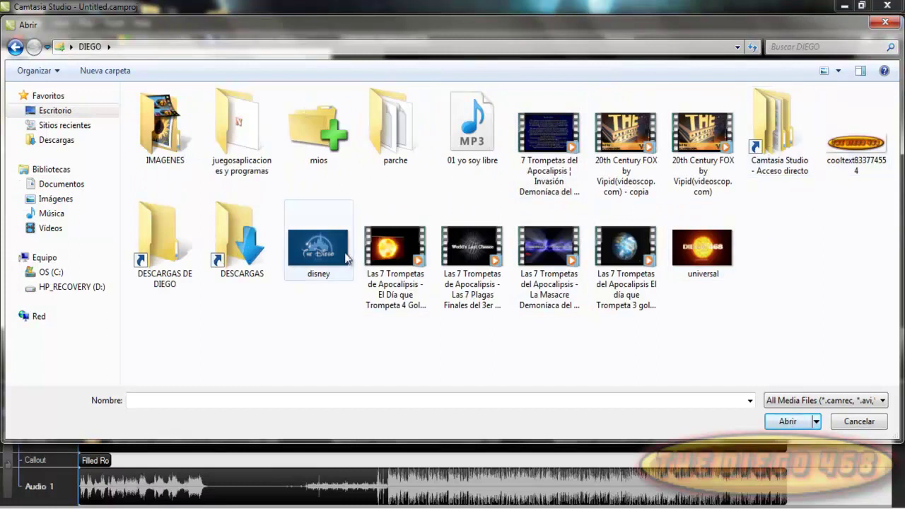
pyautogui.click(318, 247)
pyautogui.click(725, 263)
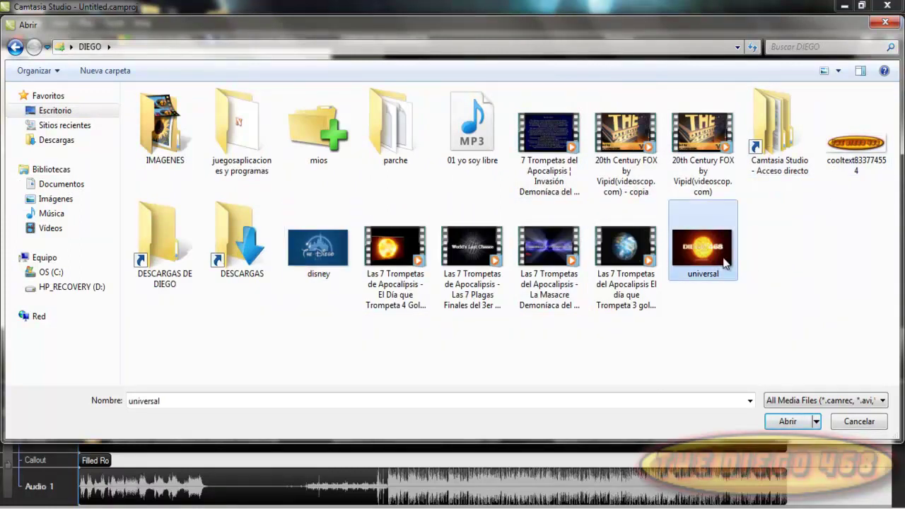
pyautogui.click(780, 422)
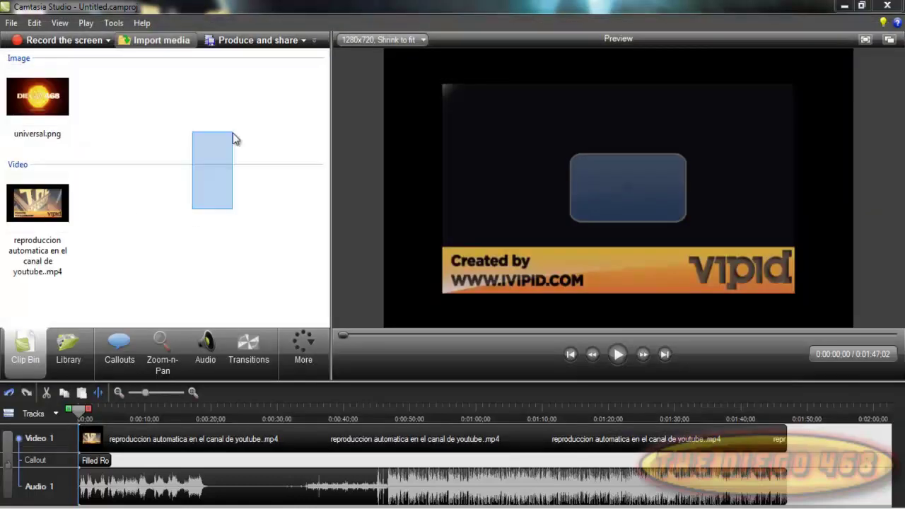
# Import disney.png and append it together with universal.png to the end of the Video 1 track
pyautogui.click(161, 42)
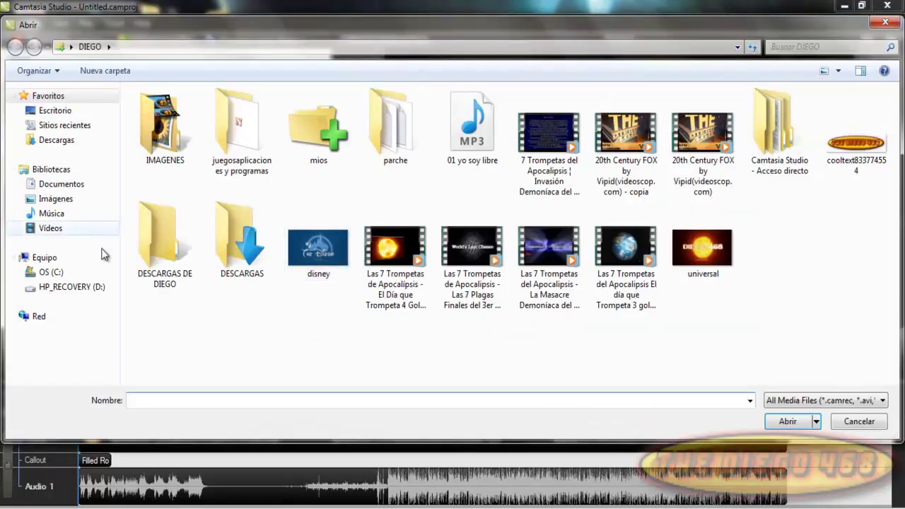
pyautogui.doubleClick(318, 247)
pyautogui.moveTo(222, 193); pyautogui.dragTo(147, 318)
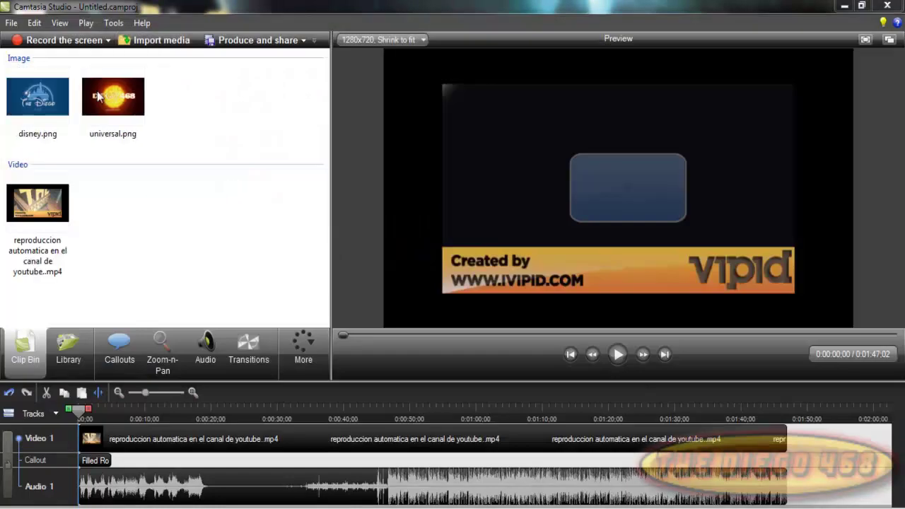
pyautogui.moveTo(17, 151); pyautogui.dragTo(177, 82)
pyautogui.moveTo(35, 111); pyautogui.dragTo(789, 437)
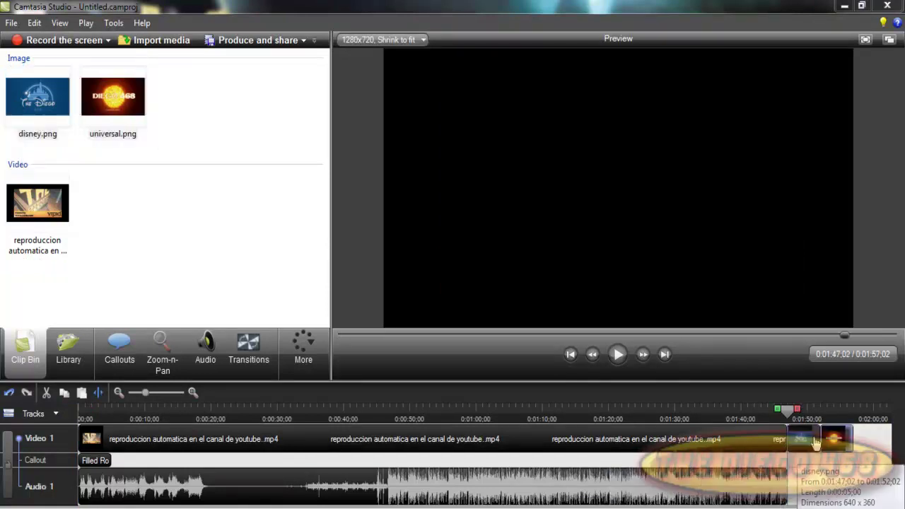
# Add a Flip transition between the video and disney.png and a Cube rotate transition between disney.png and universal.png
pyautogui.click(242, 367)
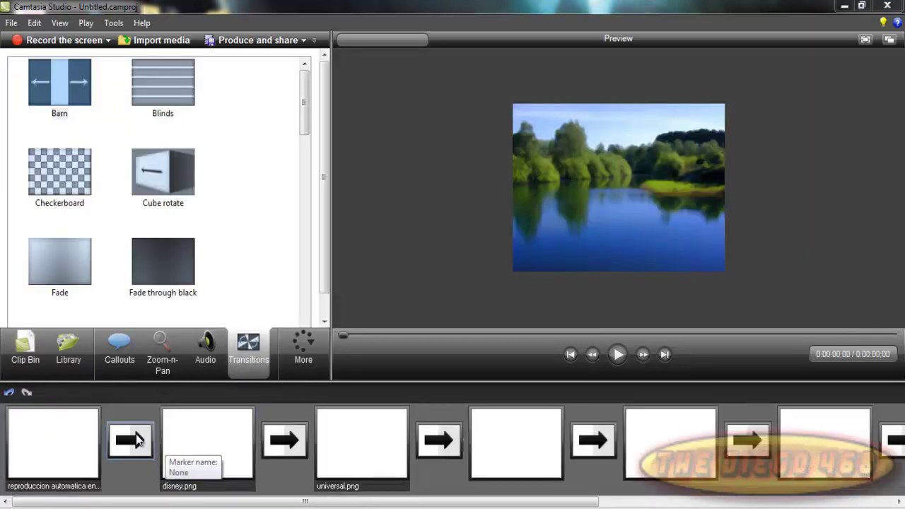
pyautogui.moveTo(303, 115); pyautogui.dragTo(321, 145)
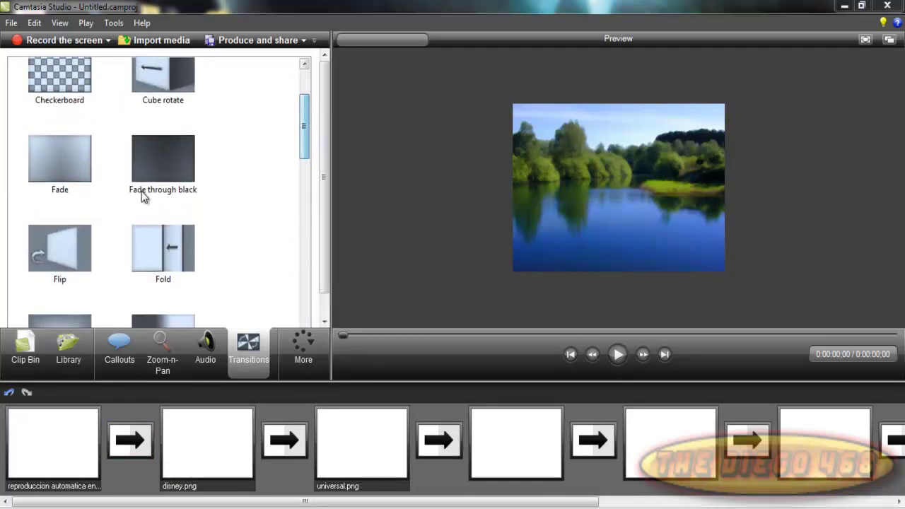
pyautogui.moveTo(80, 250); pyautogui.dragTo(144, 442)
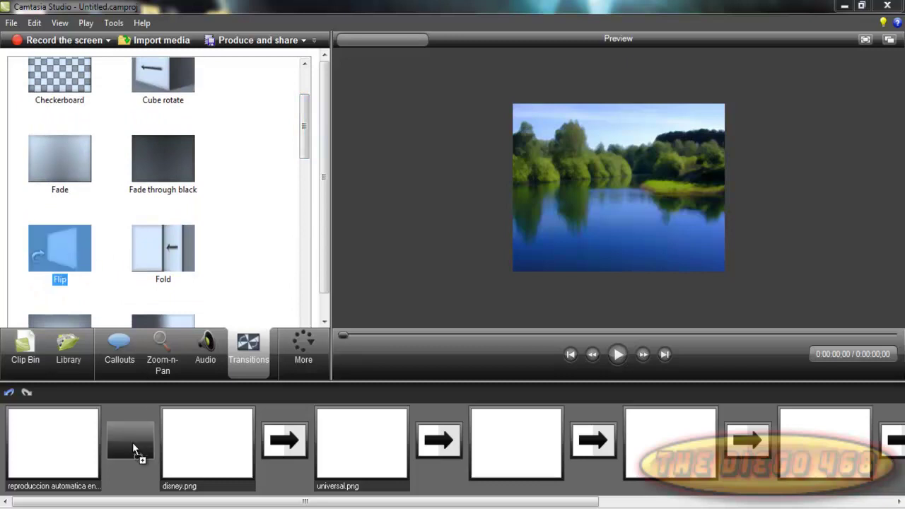
pyautogui.moveTo(167, 84); pyautogui.dragTo(298, 453)
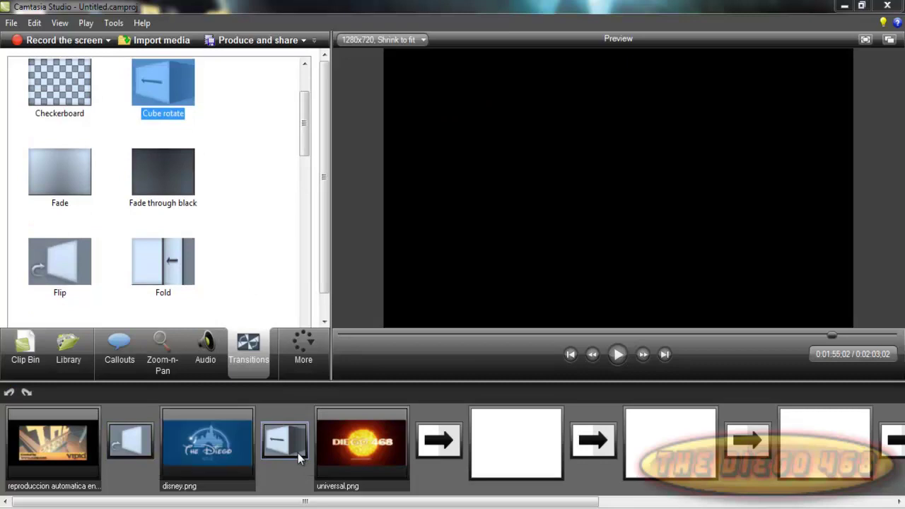
# Play the end of the timeline to preview the transitions, and return the playhead to 0:01:40;06
pyautogui.click(13, 360)
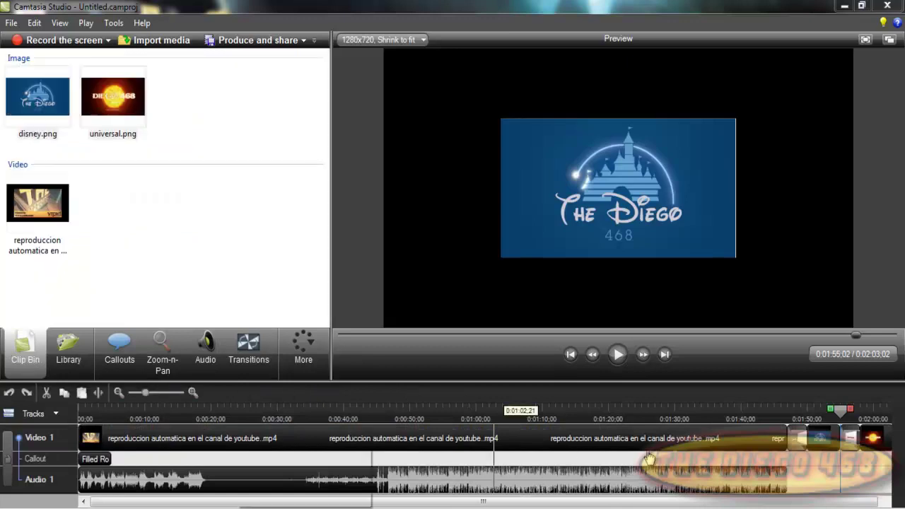
pyautogui.click(778, 420)
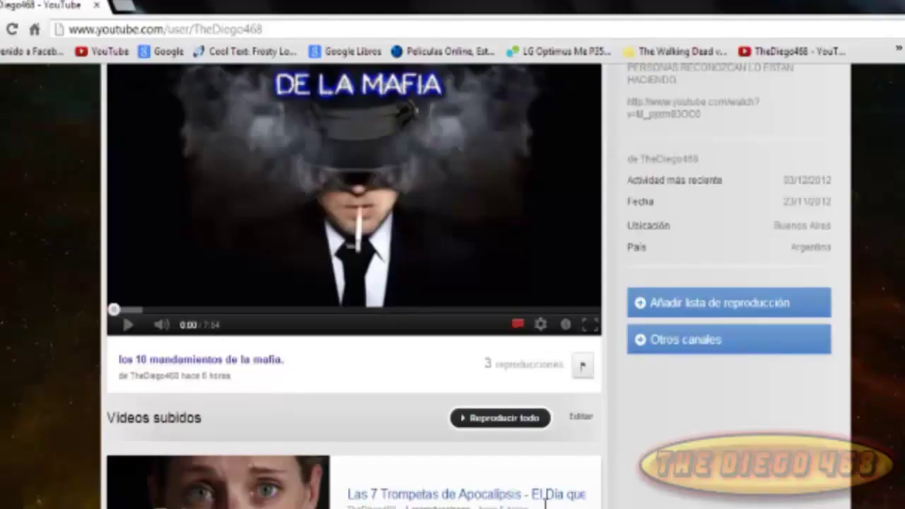
pyautogui.scroll(5, 545, 502)
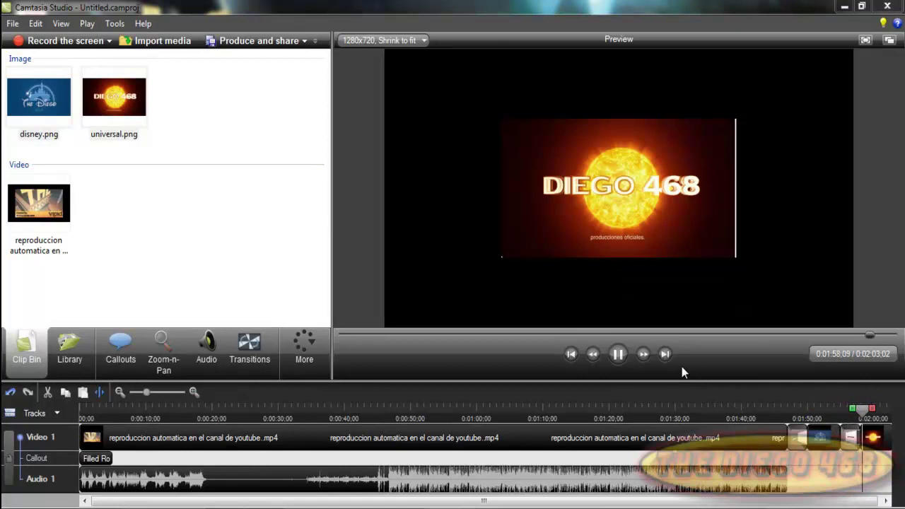
pyautogui.click(618, 355)
pyautogui.click(742, 412)
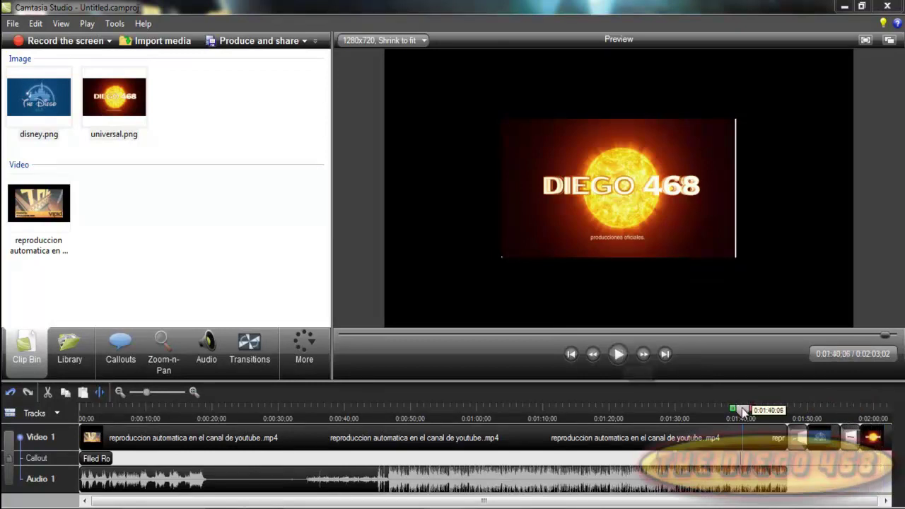
# Remove the Flip and Cube rotate transitions from the storyboard
pyautogui.click(262, 359)
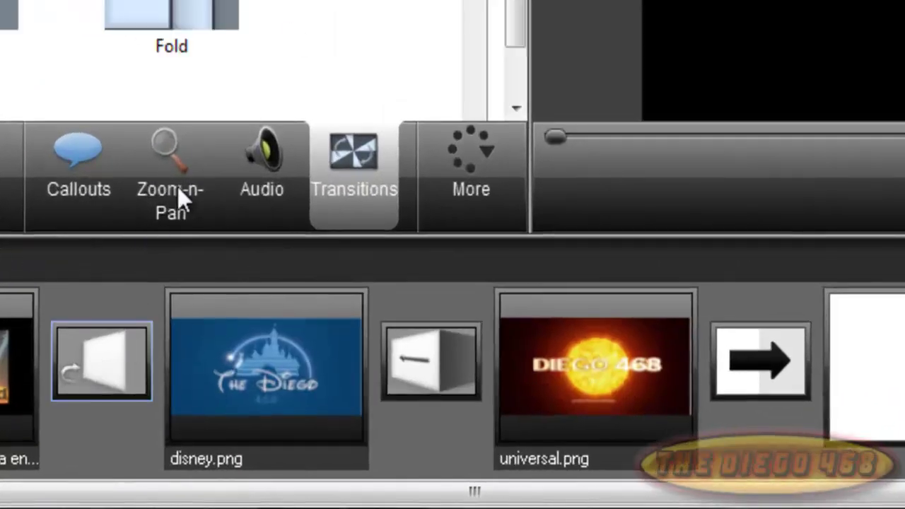
pyautogui.rightClick(124, 358)
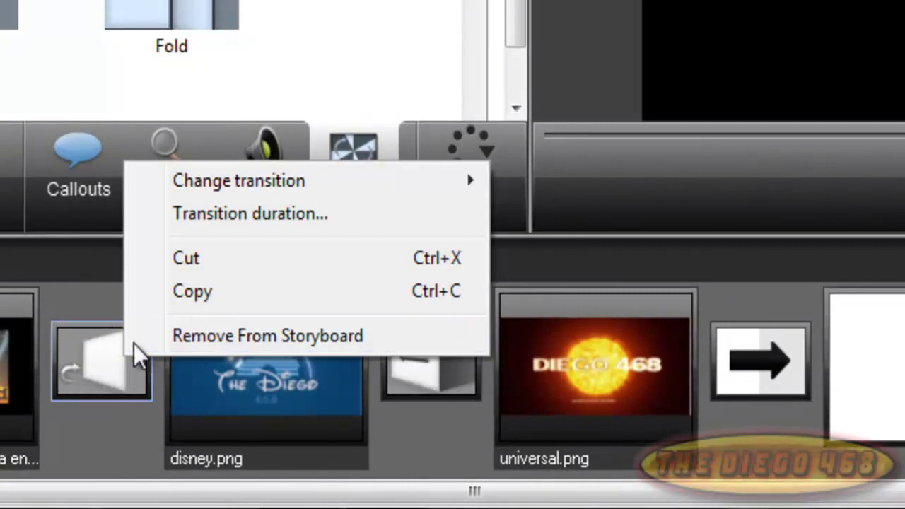
pyautogui.click(110, 378)
pyautogui.rightClick(110, 378)
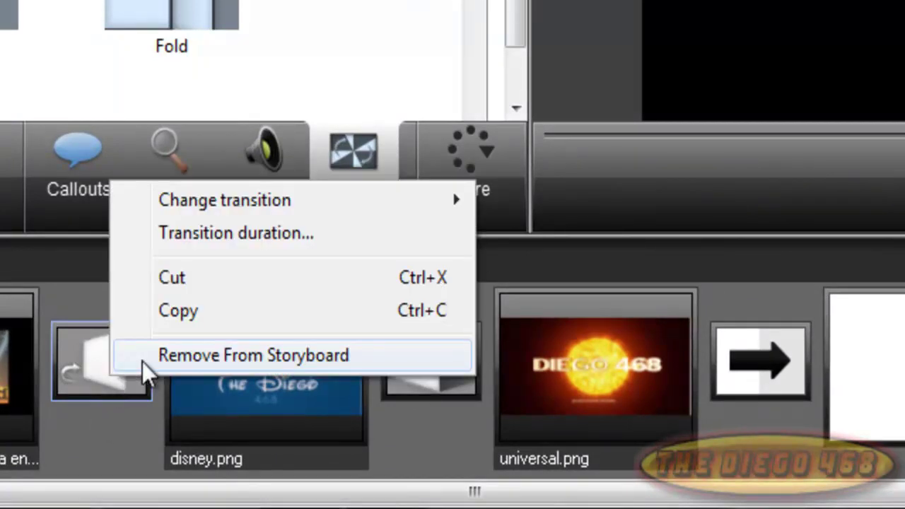
pyautogui.click(142, 361)
pyautogui.rightClick(432, 369)
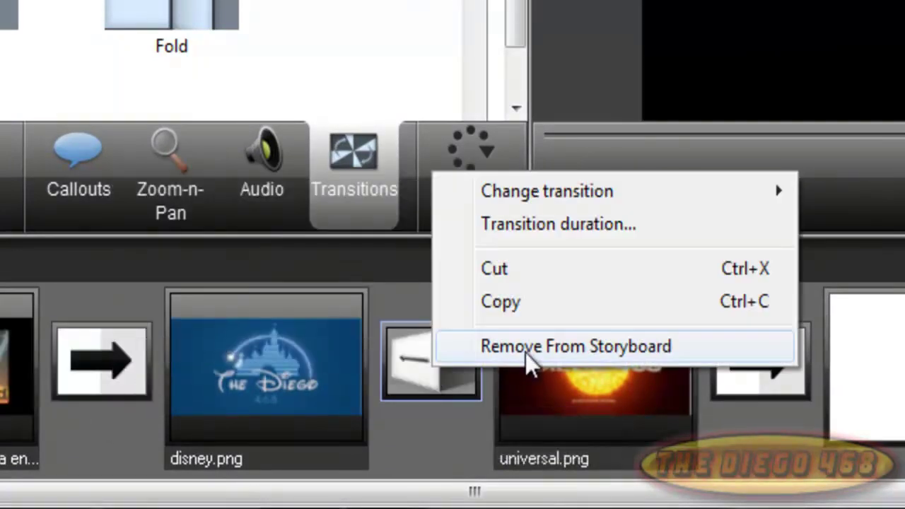
pyautogui.click(527, 346)
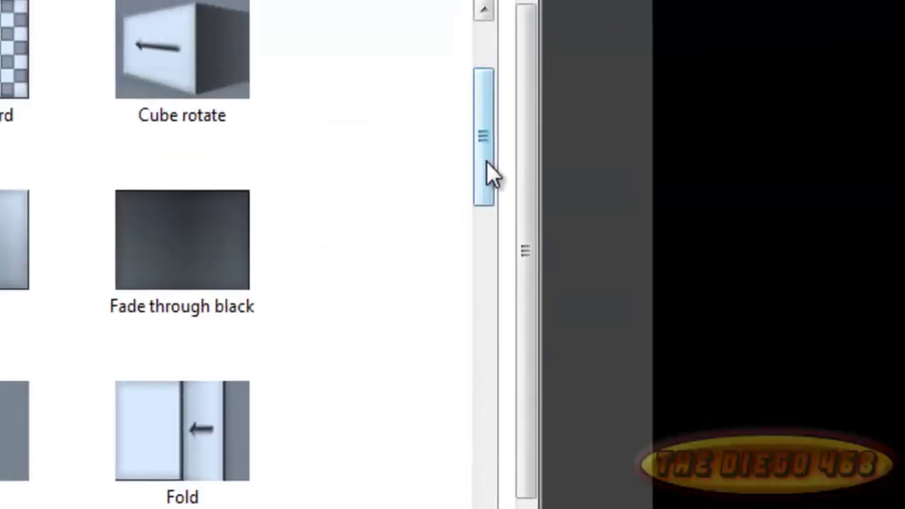
pyautogui.moveTo(487, 161); pyautogui.dragTo(486, 102)
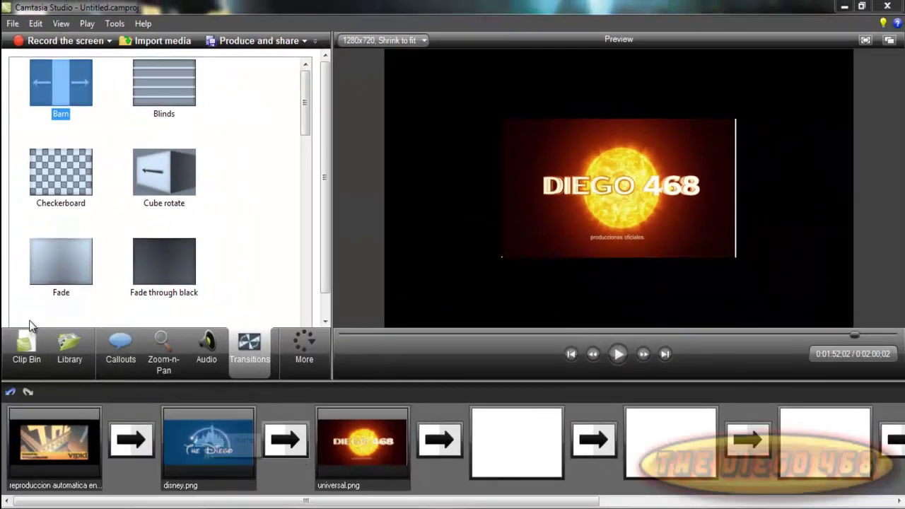
# Open the cursor effects settings, try the Highlight and Spotlight highlight effects, and set the effect to Magnify
pyautogui.click(29, 340)
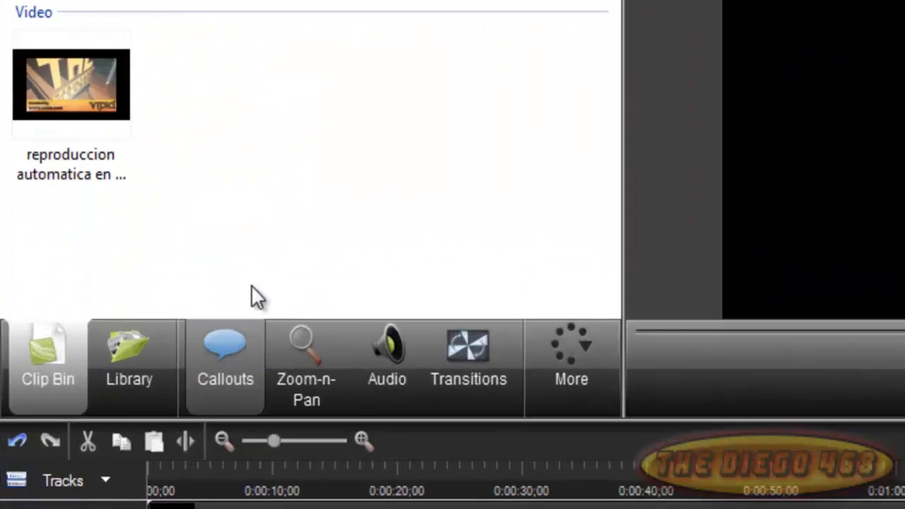
pyautogui.click(657, 347)
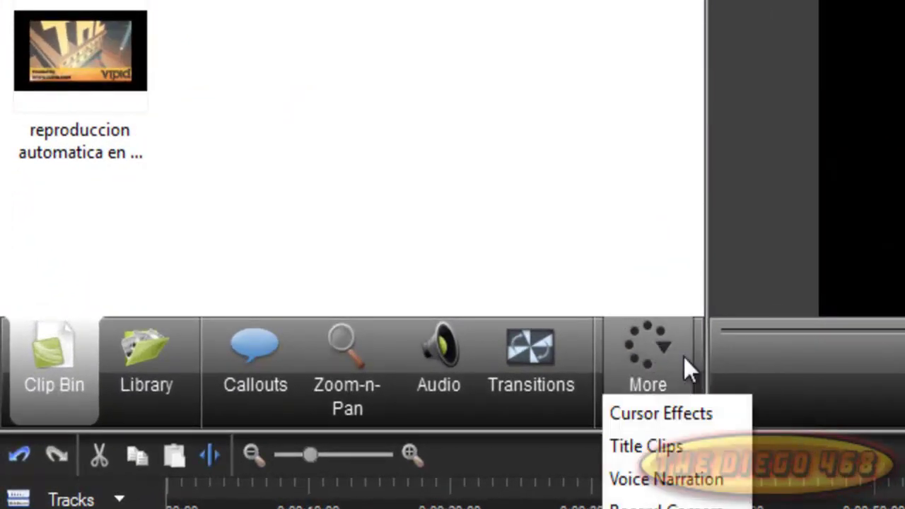
pyautogui.click(673, 410)
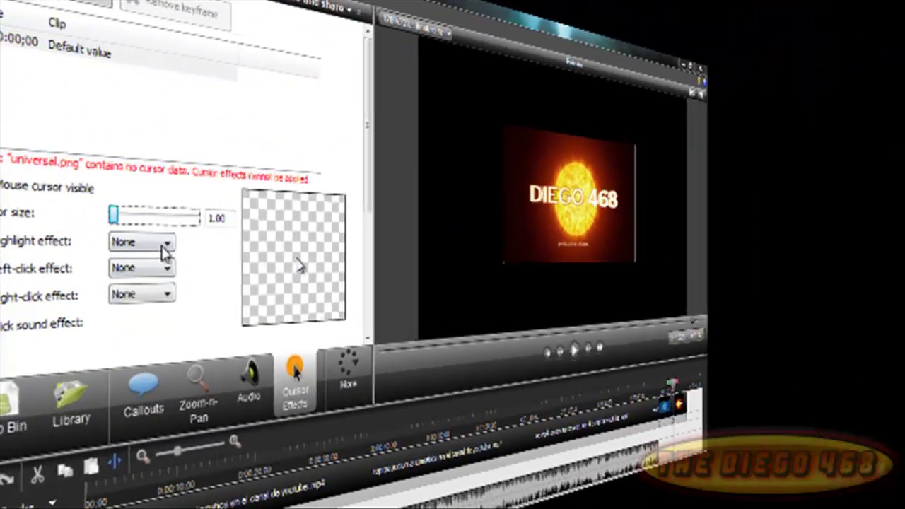
pyautogui.click(165, 244)
pyautogui.click(135, 275)
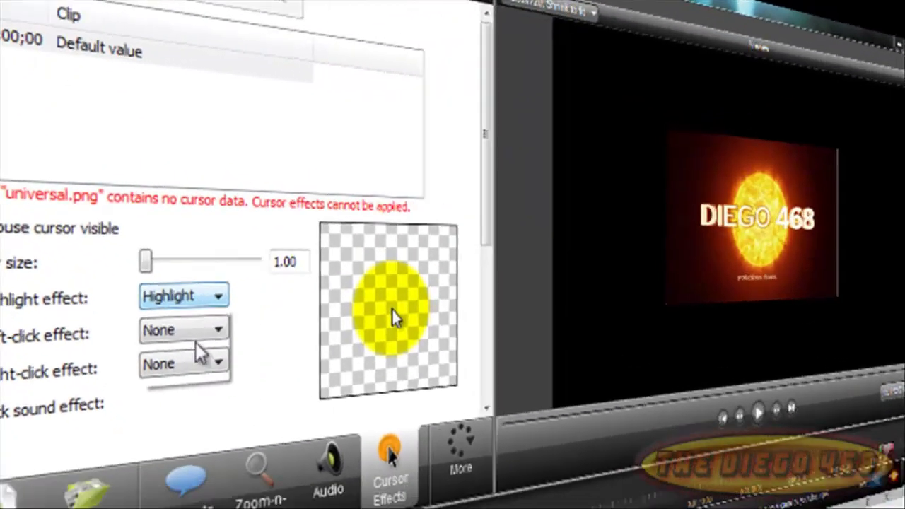
pyautogui.click(163, 244)
pyautogui.click(127, 278)
pyautogui.click(136, 243)
pyautogui.click(122, 281)
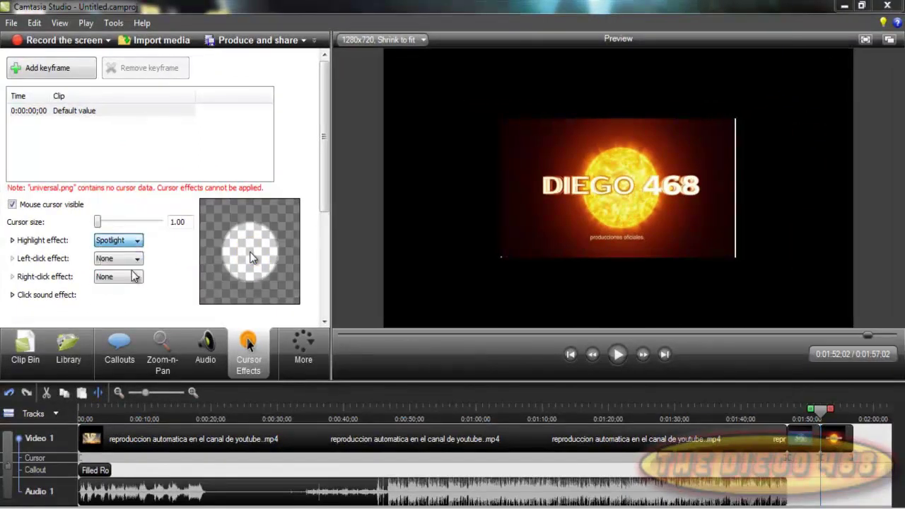
# Try Rings and Warp as the cursor's left-click effect, and set it to Ripple
pyautogui.click(133, 259)
pyautogui.click(131, 281)
pyautogui.click(136, 258)
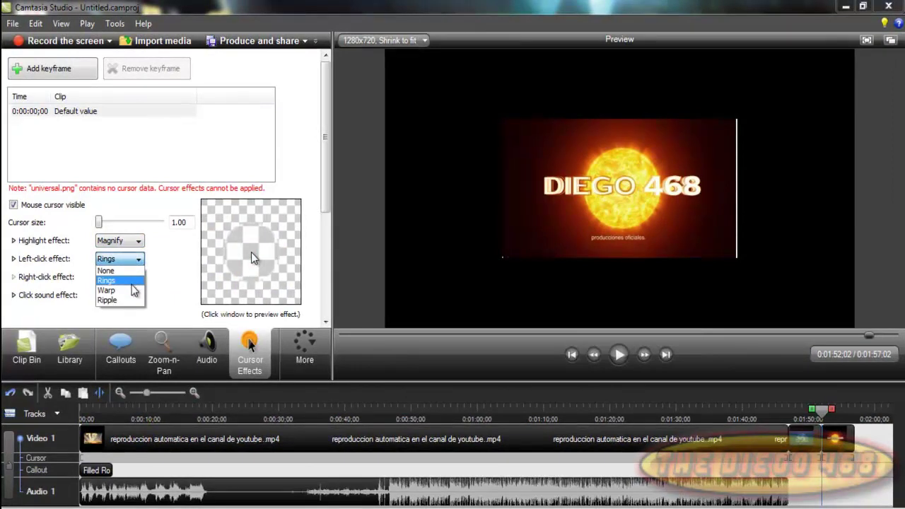
pyautogui.click(132, 290)
pyautogui.click(127, 260)
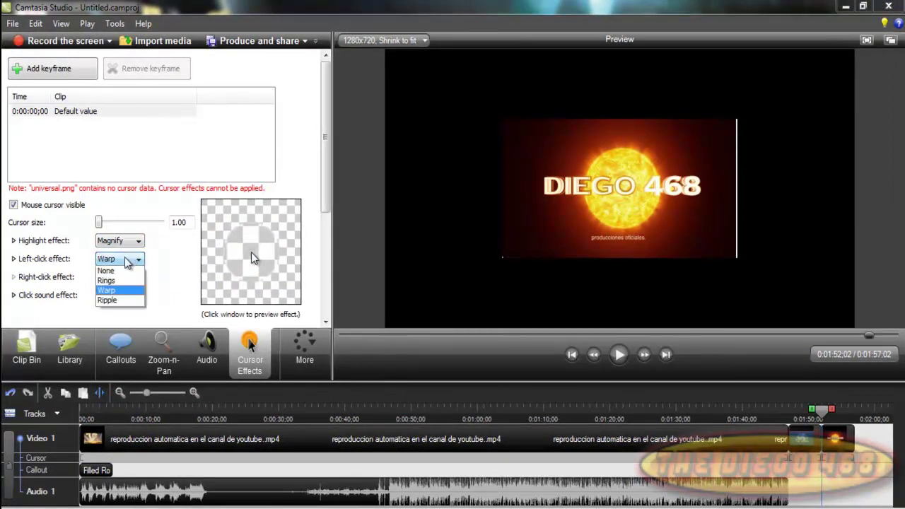
pyautogui.click(115, 300)
# Try Warp as the cursor's right-click effect, and set it to Ripple
pyautogui.click(131, 278)
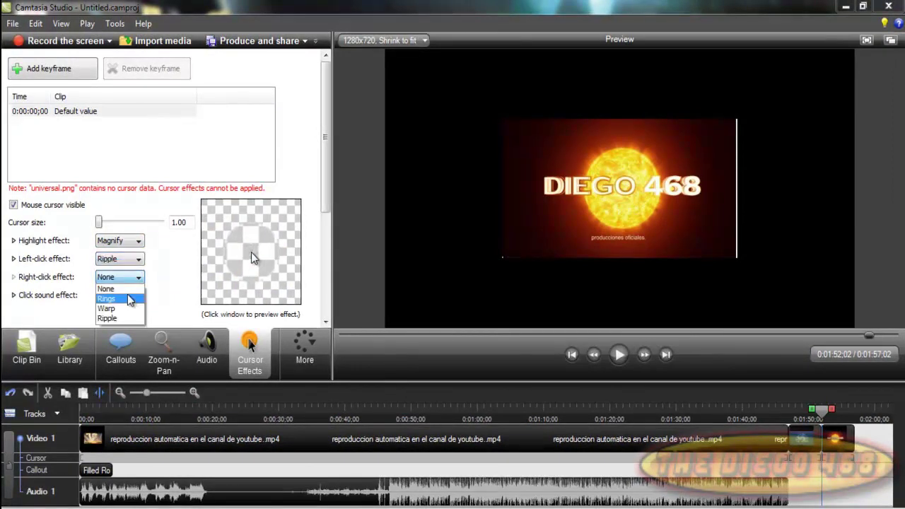
pyautogui.click(128, 306)
pyautogui.click(135, 282)
pyautogui.click(131, 309)
pyautogui.click(135, 283)
pyautogui.click(129, 318)
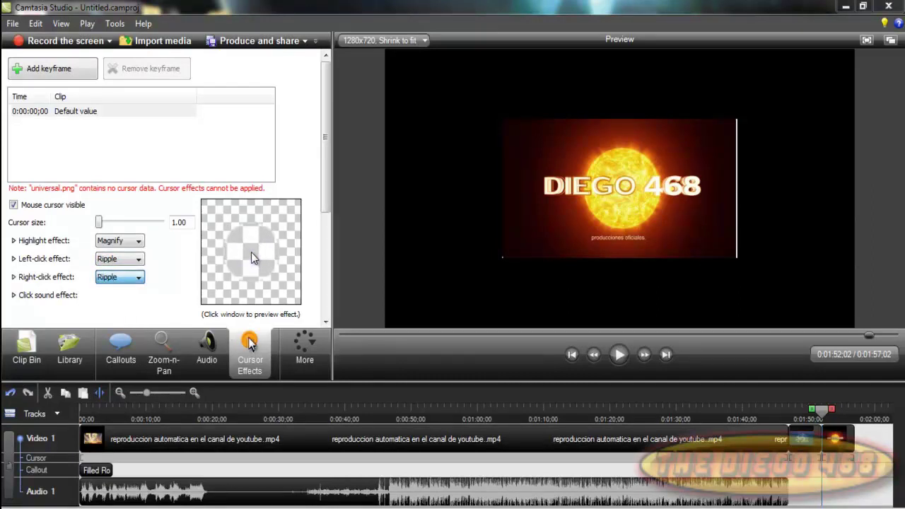
# Look through the Picture-in-Picture and Transitions settings, and return to the Clip Bin
pyautogui.click(322, 354)
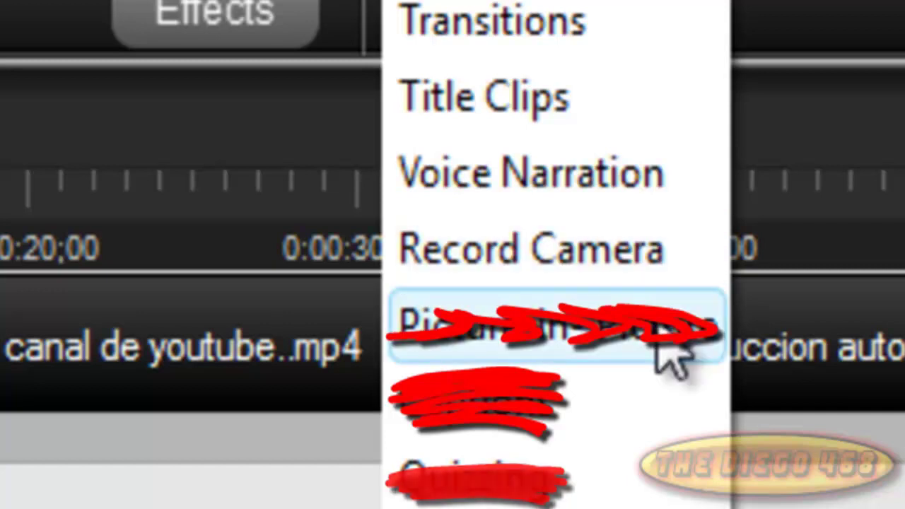
pyautogui.click(658, 336)
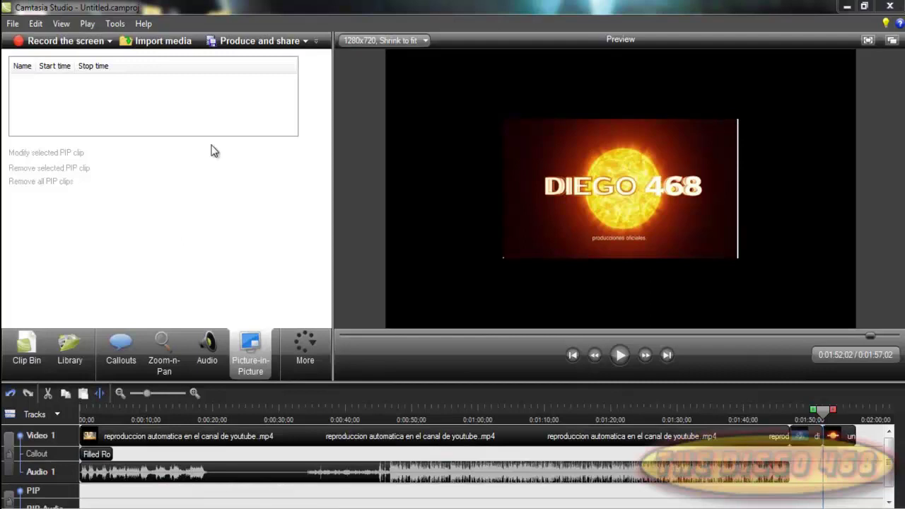
pyautogui.click(305, 354)
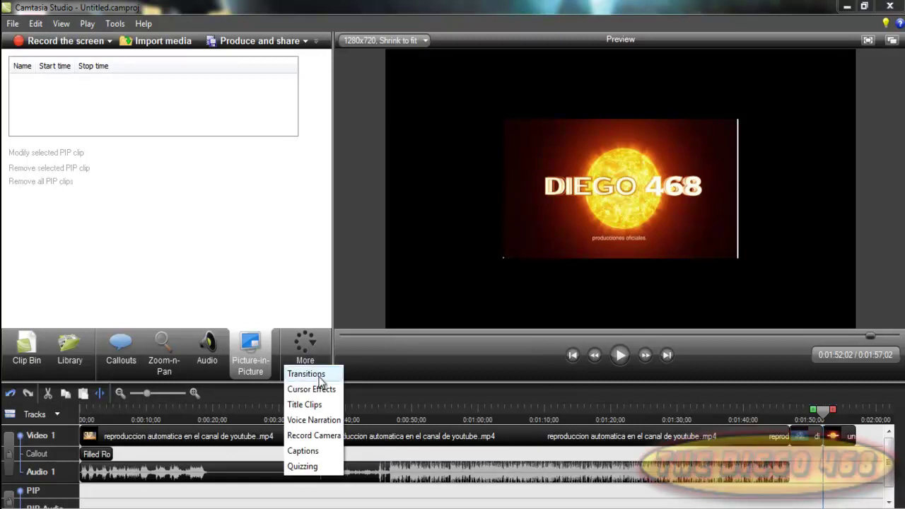
pyautogui.click(307, 373)
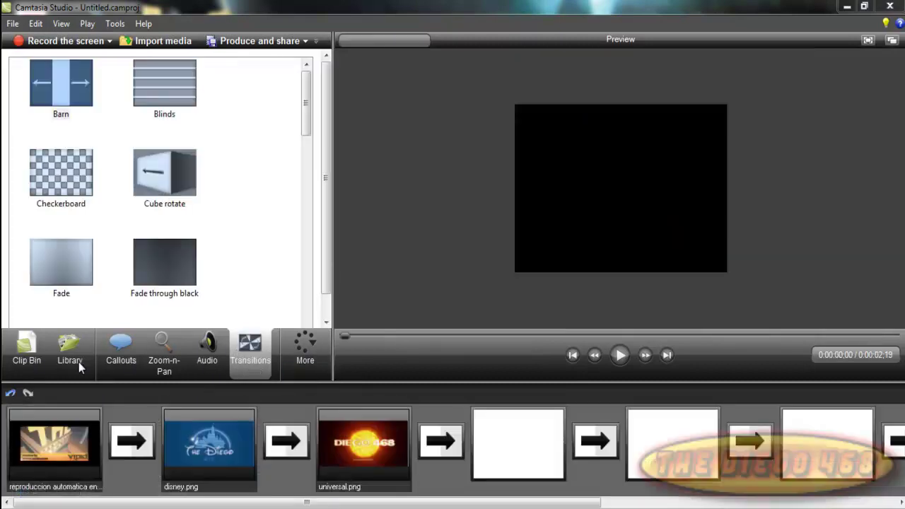
pyautogui.click(33, 363)
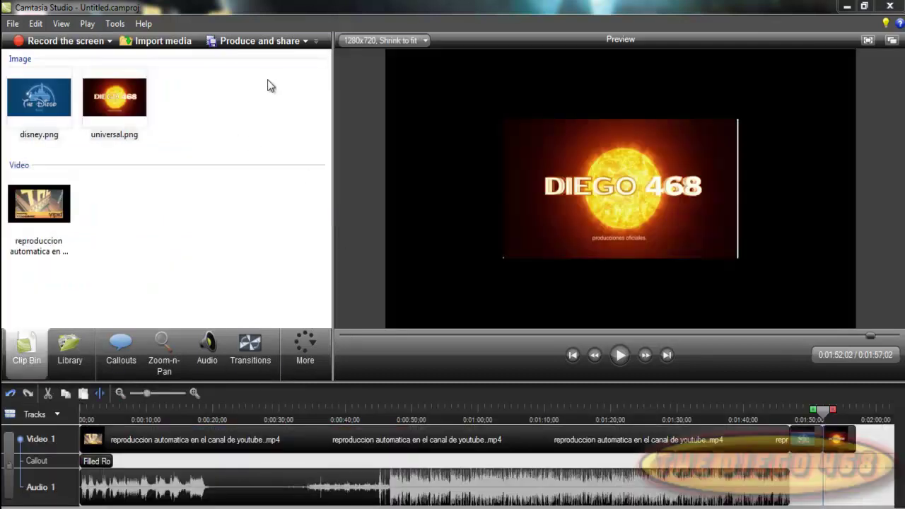
# Move the timeline playhead back to about 0:00:27 and play the preview briefly from there
pyautogui.moveTo(266, 89); pyautogui.dragTo(182, 370)
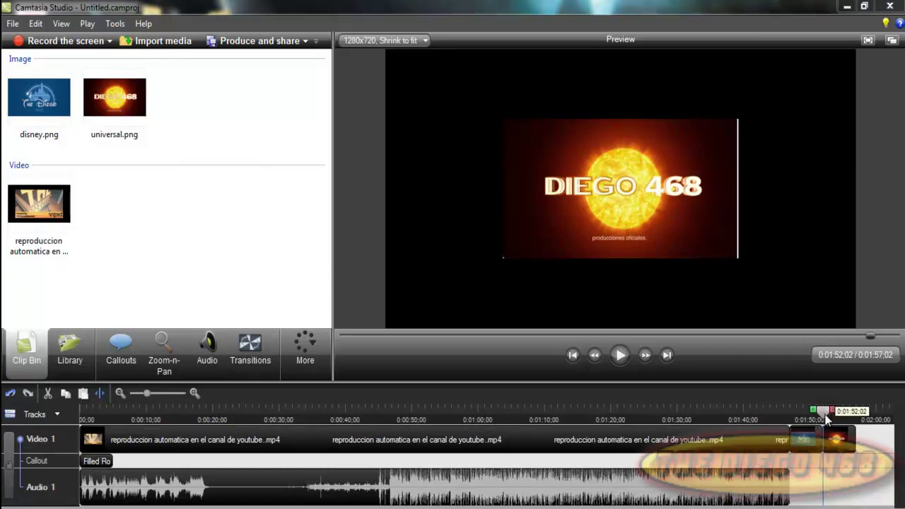
pyautogui.moveTo(828, 420); pyautogui.dragTo(264, 416)
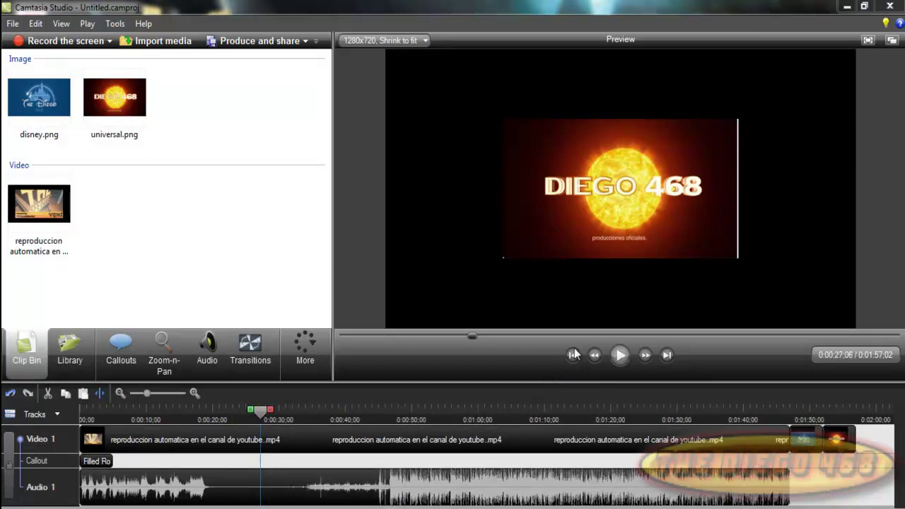
pyautogui.click(620, 355)
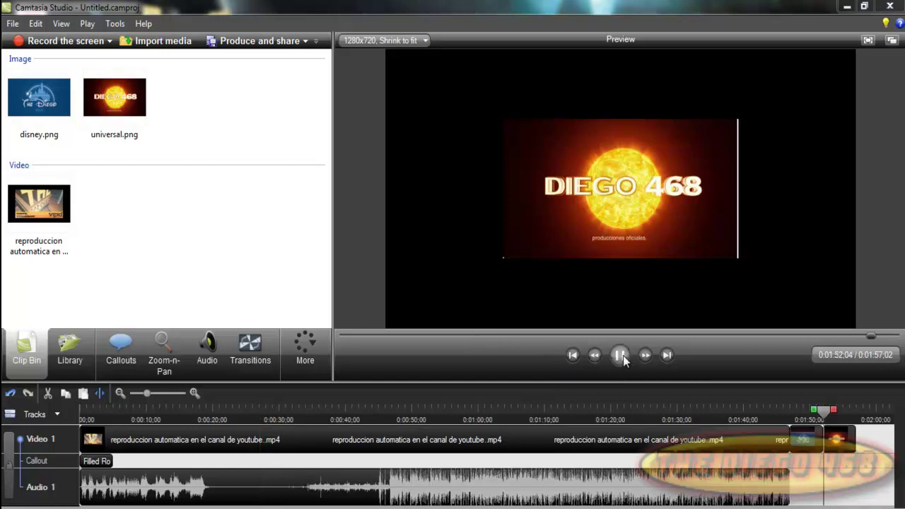
pyautogui.click(621, 356)
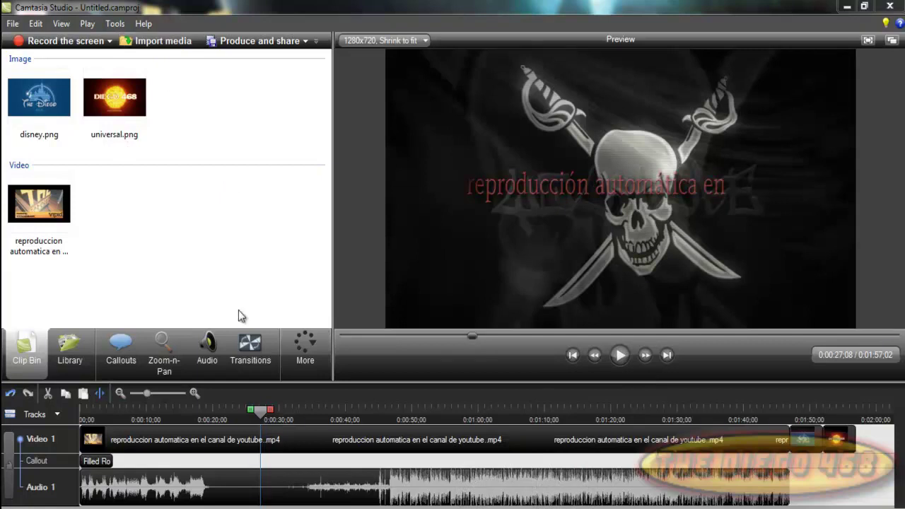
# Add an image callout at the playhead using the logo file cooltext833774554 from the desktop subfolder
pyautogui.click(123, 372)
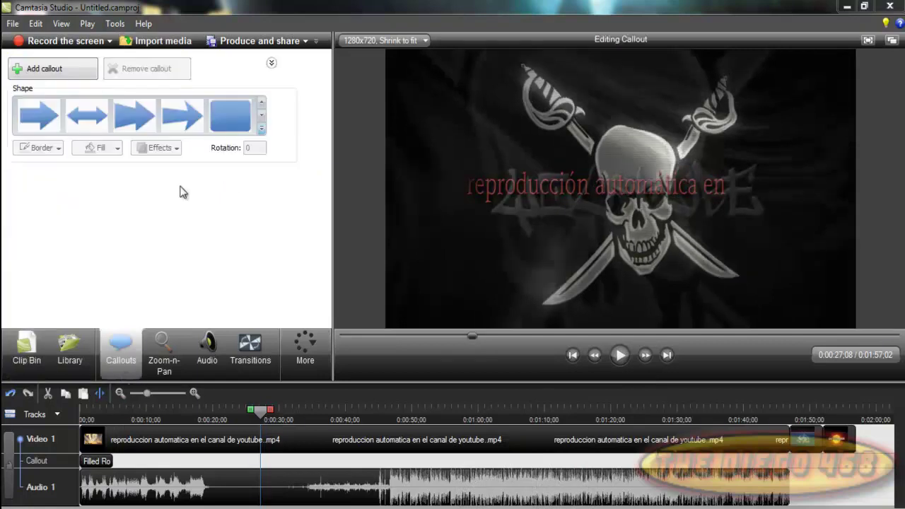
pyautogui.click(261, 127)
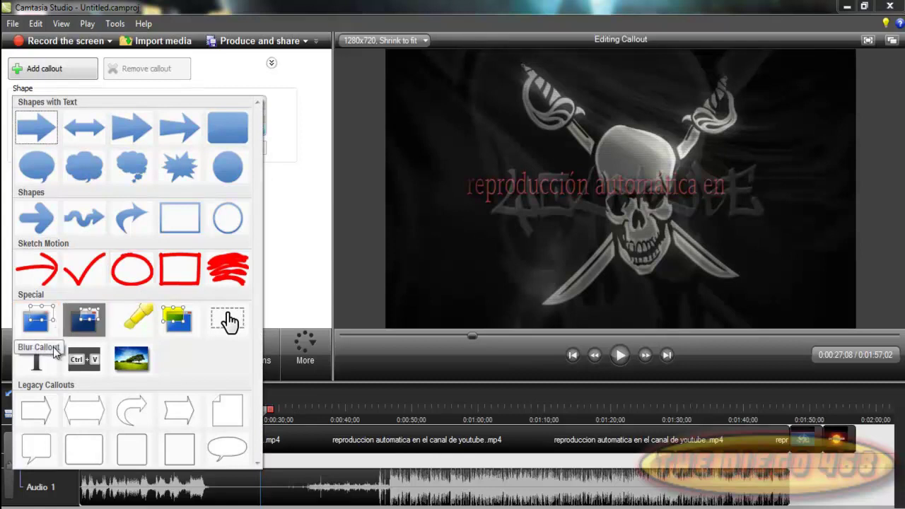
pyautogui.click(131, 359)
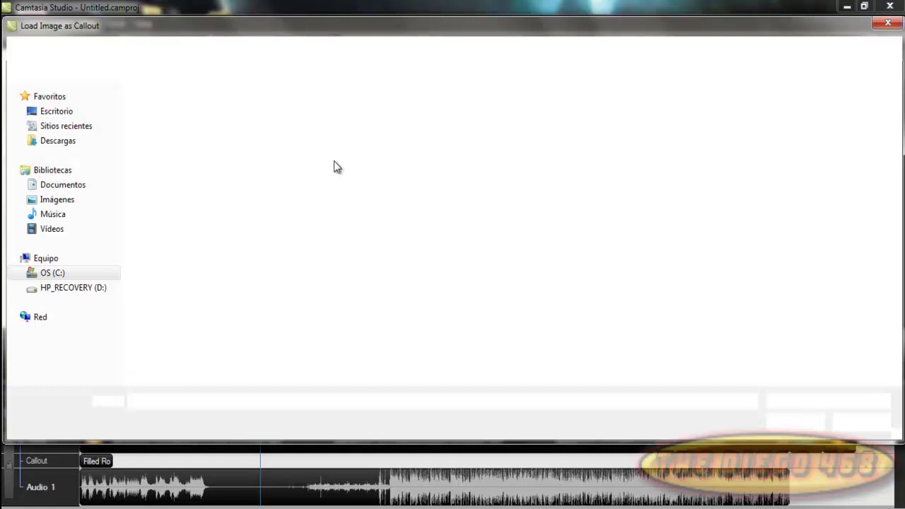
pyautogui.click(99, 112)
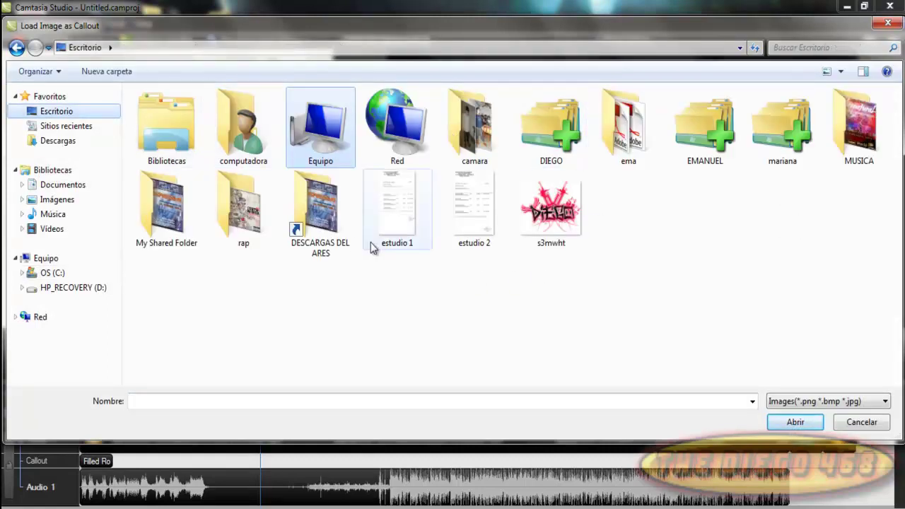
pyautogui.click(579, 130)
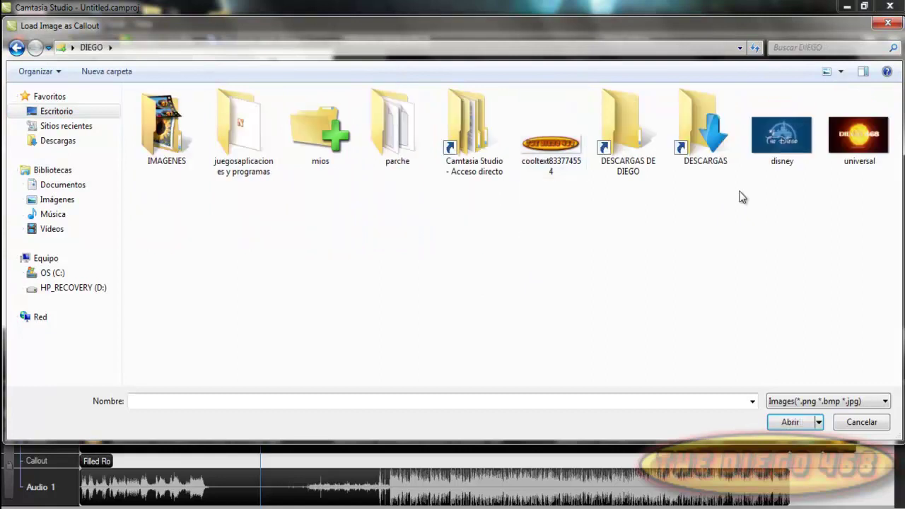
pyautogui.doubleClick(551, 142)
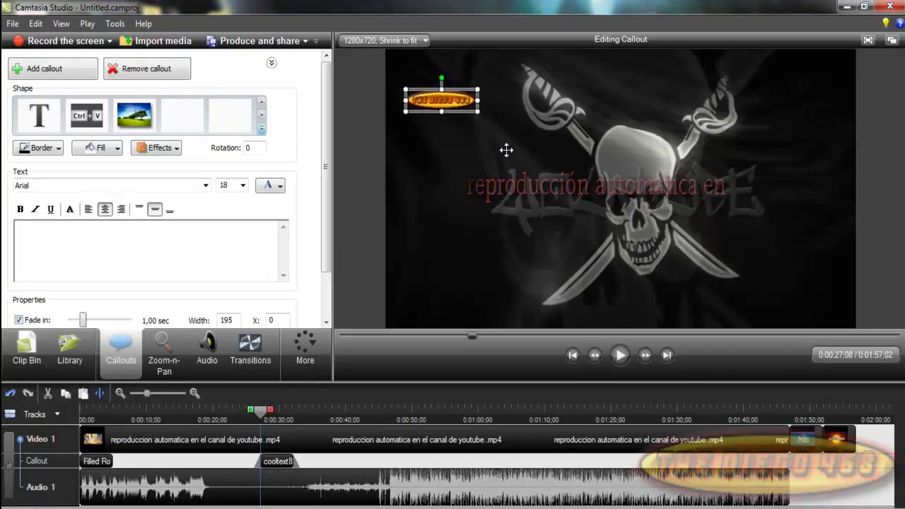
# Enlarge the logo callout to about 448 by 131, place it at about X 631, Y 379, and rotate it to 320 degrees
pyautogui.moveTo(781, 281); pyautogui.dragTo(669, 261)
pyautogui.moveTo(738, 254); pyautogui.dragTo(659, 261)
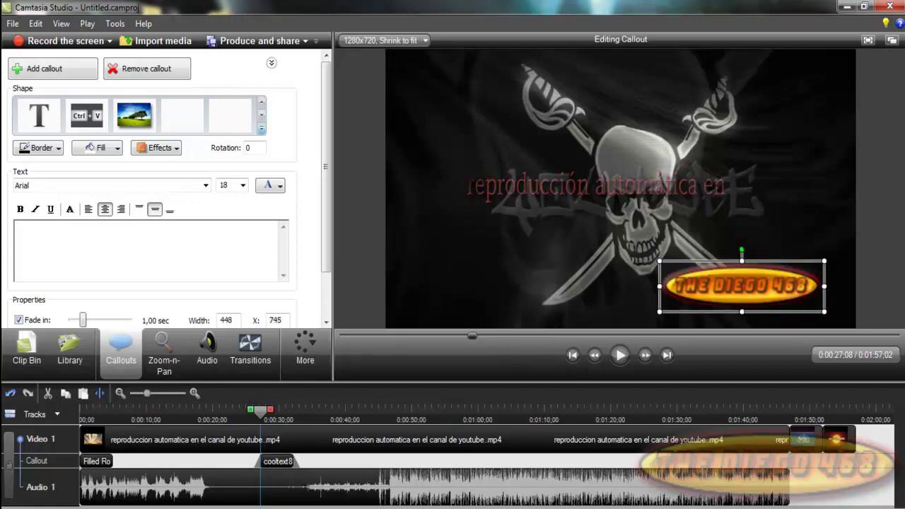
pyautogui.moveTo(732, 260); pyautogui.dragTo(764, 260)
pyautogui.moveTo(699, 208); pyautogui.dragTo(652, 147)
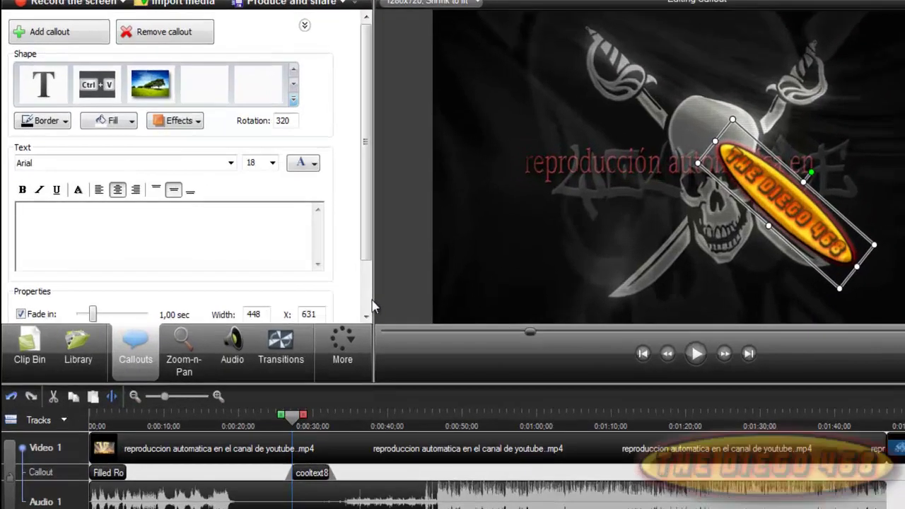
# Set the logo callout's fade-in and fade-out to 0 seconds, and extend its end on the timeline to about 0:00:53
pyautogui.scroll(-2, 329, 302)
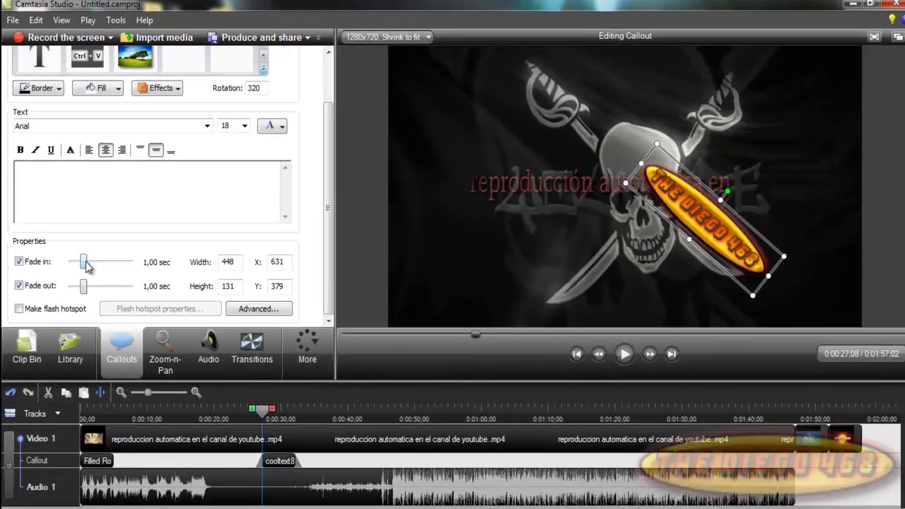
pyautogui.moveTo(185, 151); pyautogui.dragTo(227, 146)
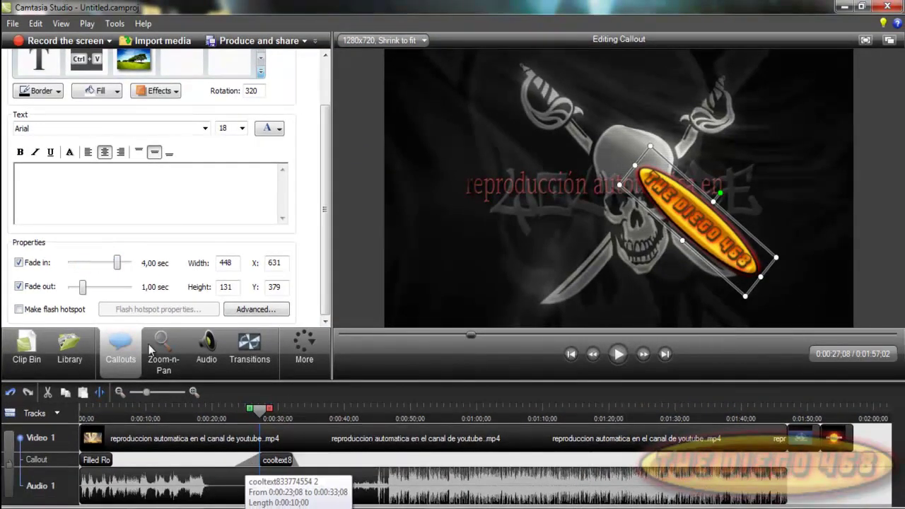
pyautogui.moveTo(126, 272); pyautogui.dragTo(62, 267)
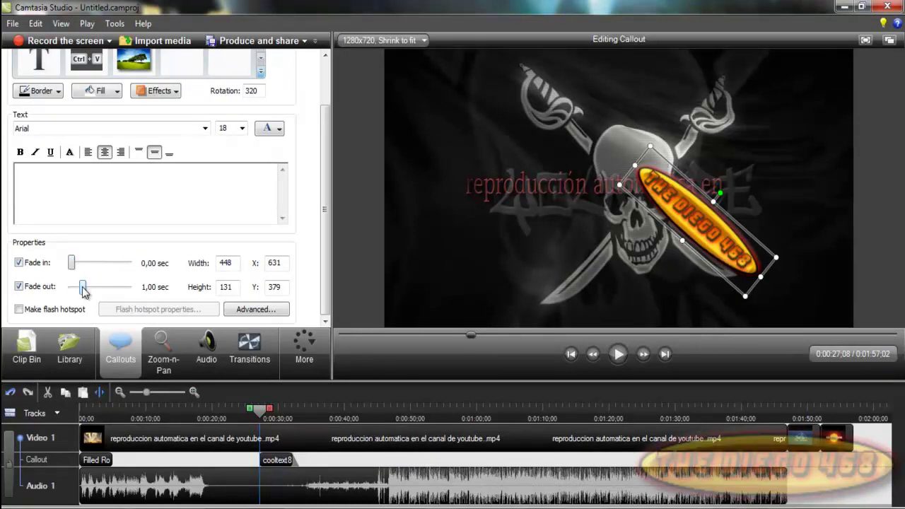
pyautogui.moveTo(82, 294)
pyautogui.mouseDown()
pyautogui.moveTo(144, 295)
pyautogui.moveTo(80, 297)
pyautogui.mouseUp()
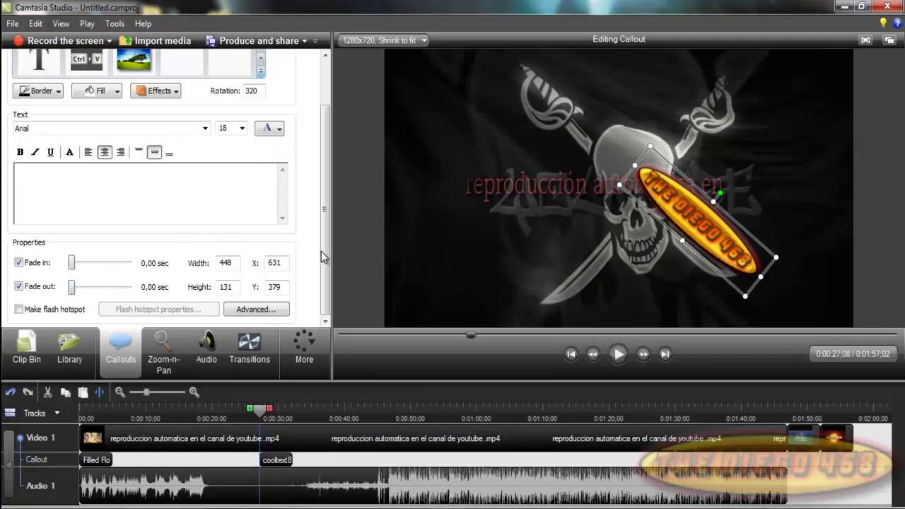
pyautogui.scroll(1, 321, 257)
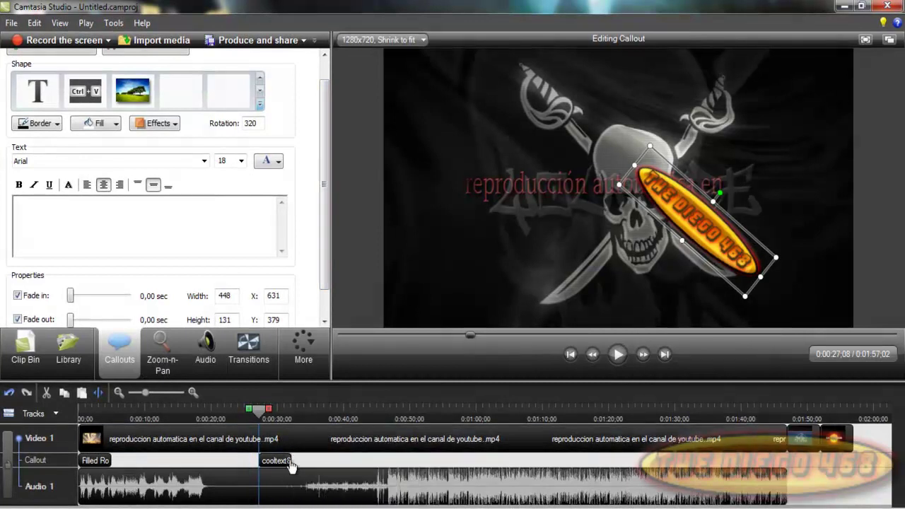
pyautogui.moveTo(294, 463); pyautogui.dragTo(428, 464)
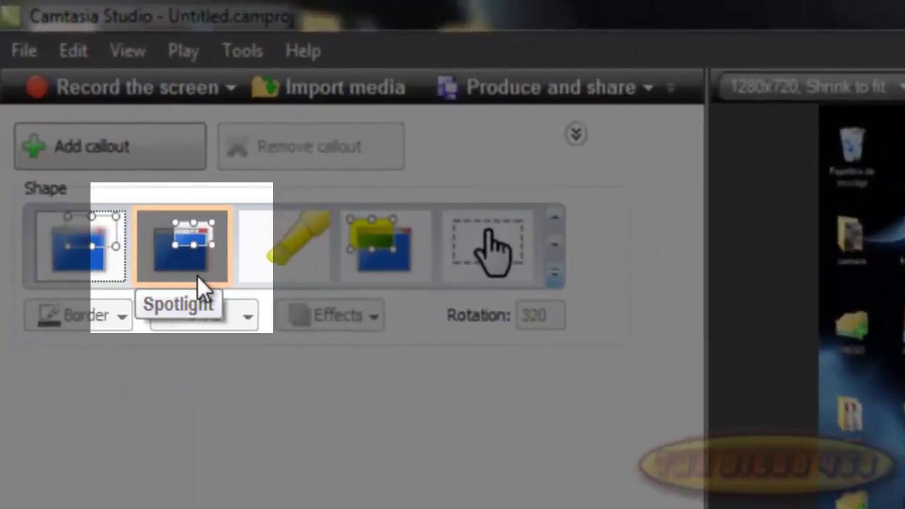
# Add a blur callout at 0:00:32;24 and move it over the upper-left desktop icons at X 0, Y 0
pyautogui.click(197, 276)
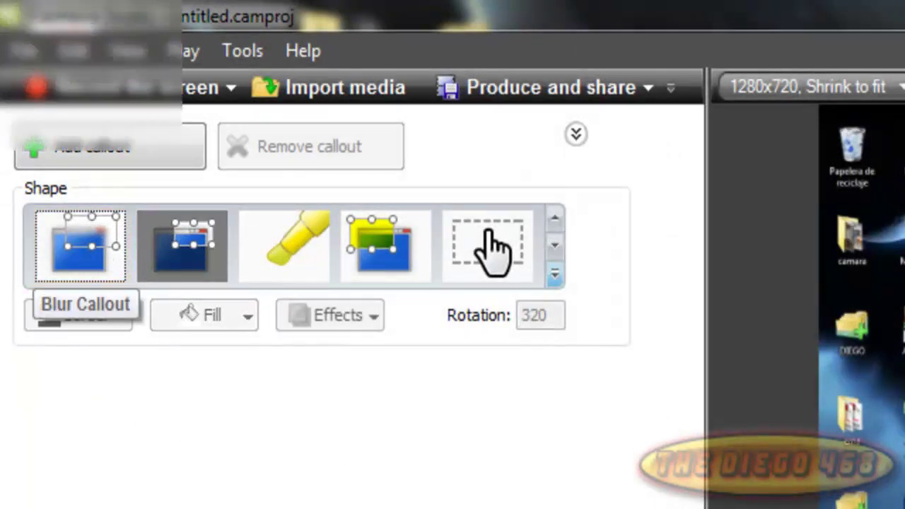
pyautogui.click(124, 245)
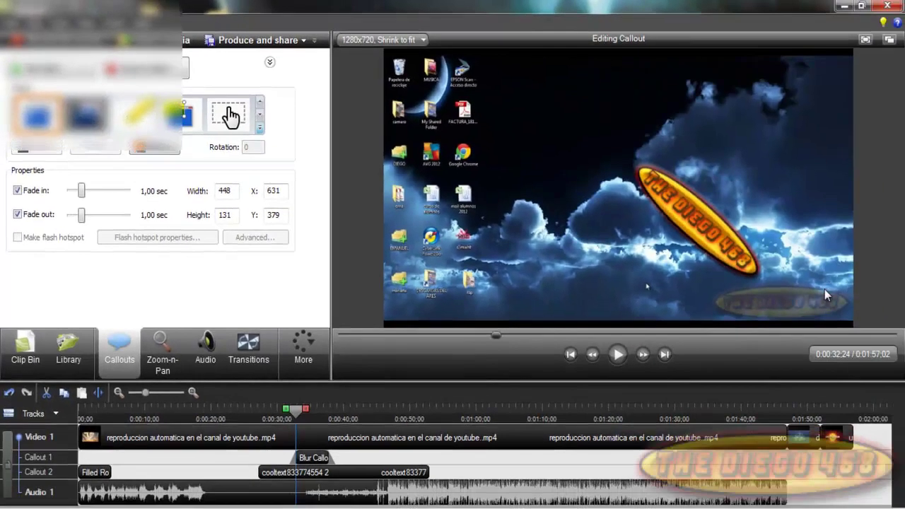
pyautogui.moveTo(651, 248); pyautogui.dragTo(582, 269)
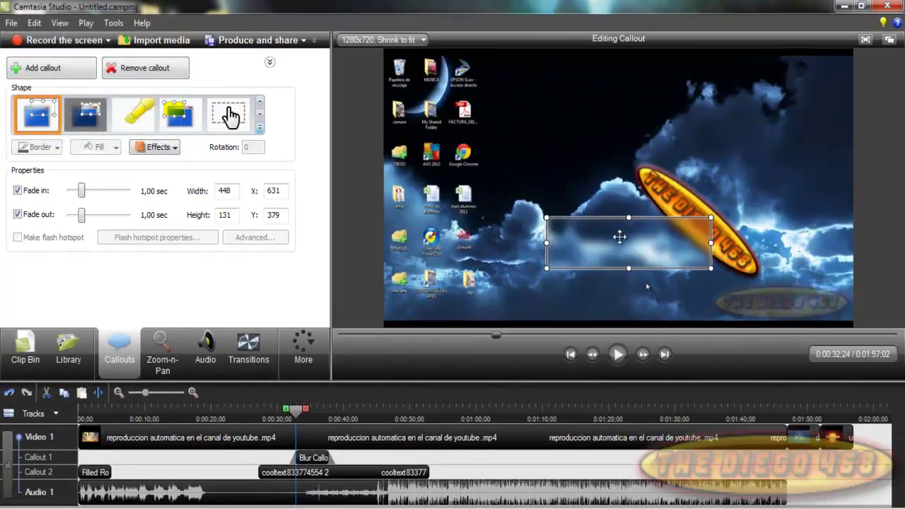
pyautogui.moveTo(491, 148); pyautogui.dragTo(450, 43)
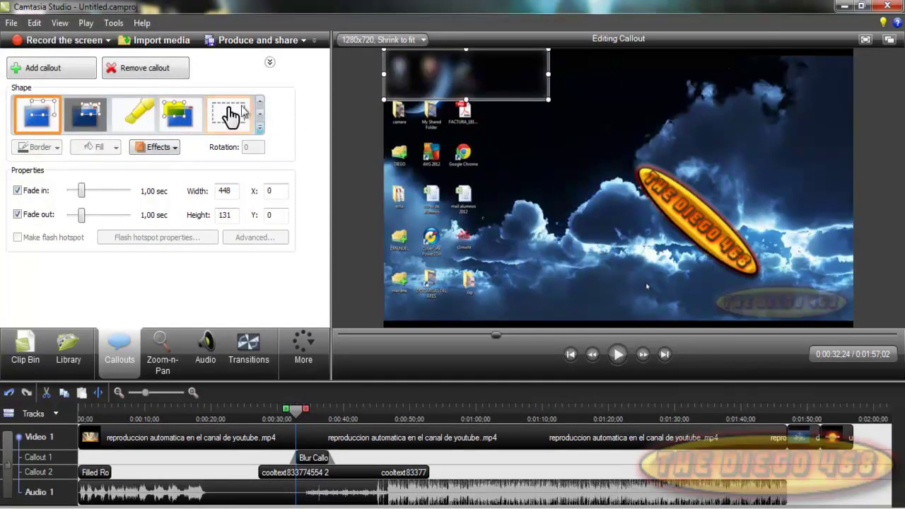
pyautogui.click(261, 104)
pyautogui.click(260, 104)
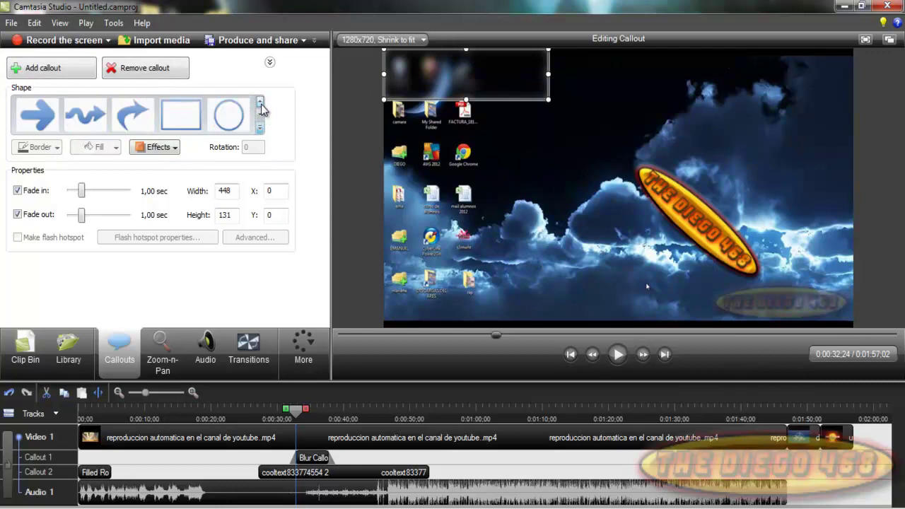
pyautogui.click(260, 104)
pyautogui.click(260, 104)
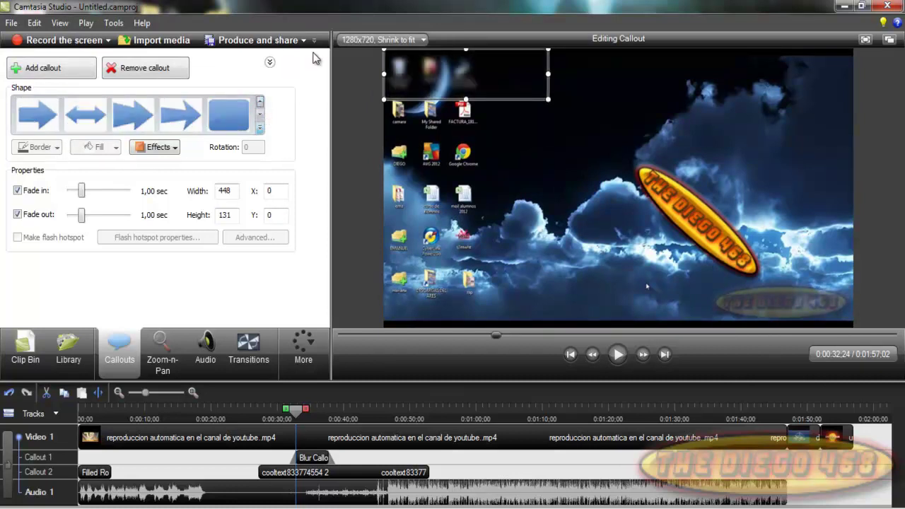
# Start producing the video with the HD preset, continue to the file name and folder page, and cancel the production
pyautogui.click(25, 348)
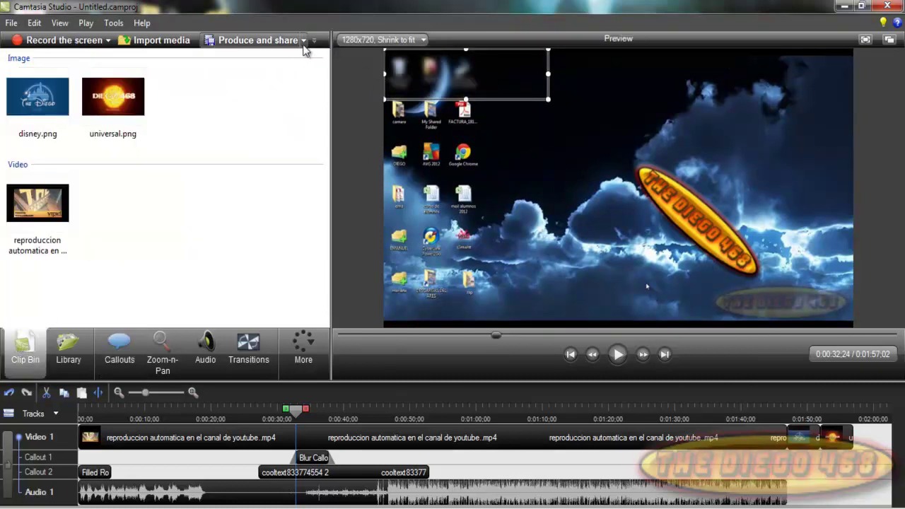
pyautogui.click(304, 41)
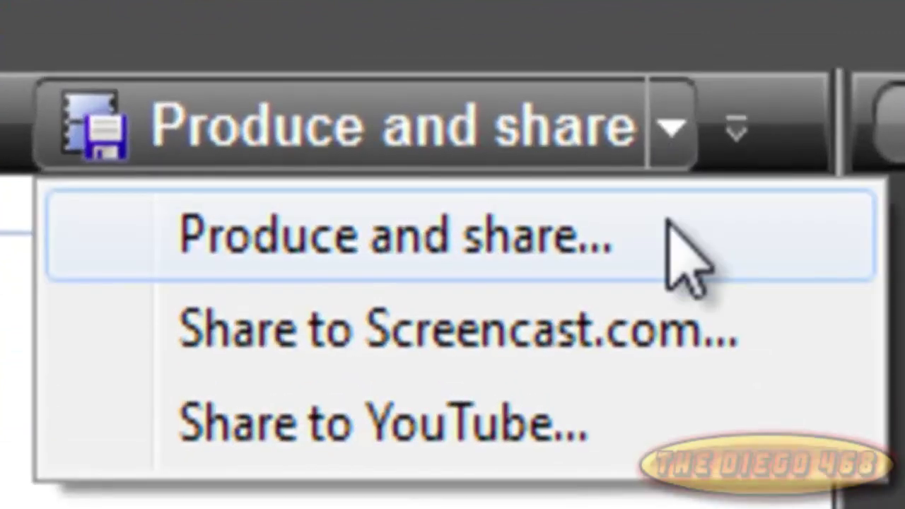
pyautogui.click(671, 225)
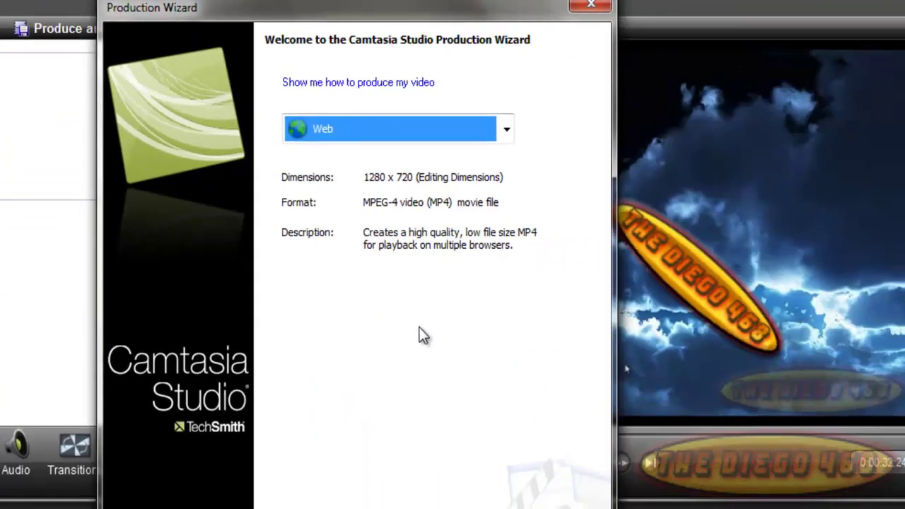
pyautogui.click(425, 126)
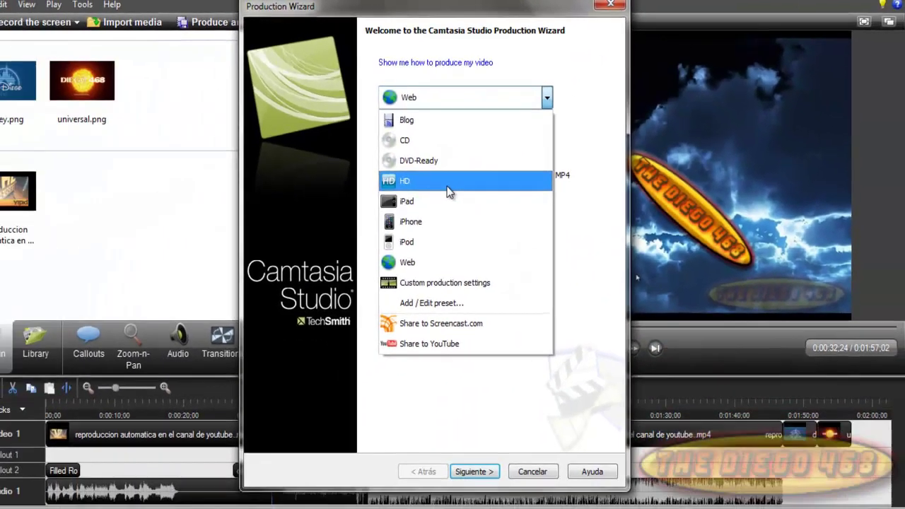
pyautogui.click(375, 244)
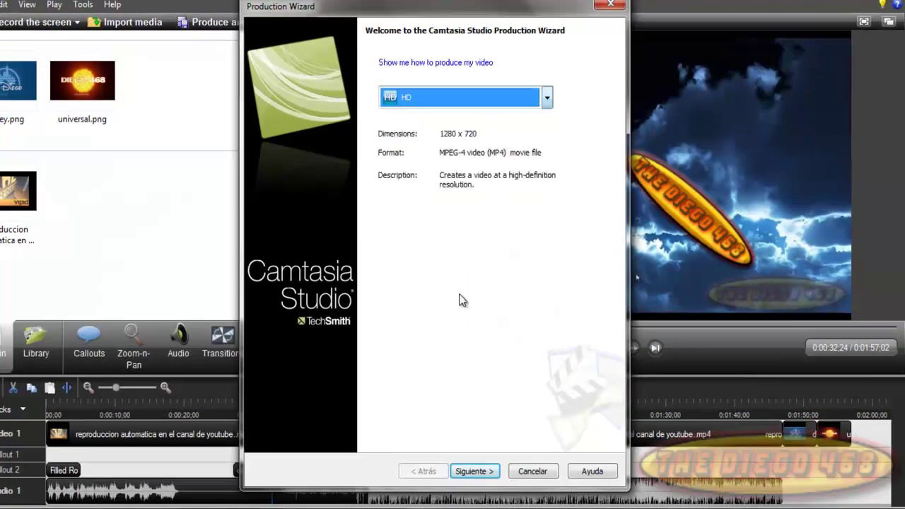
pyautogui.click(491, 473)
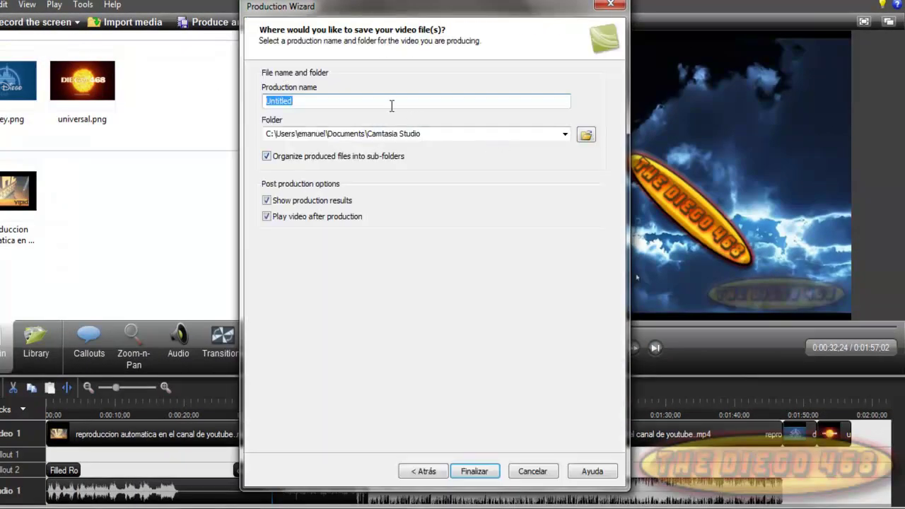
pyautogui.click(551, 474)
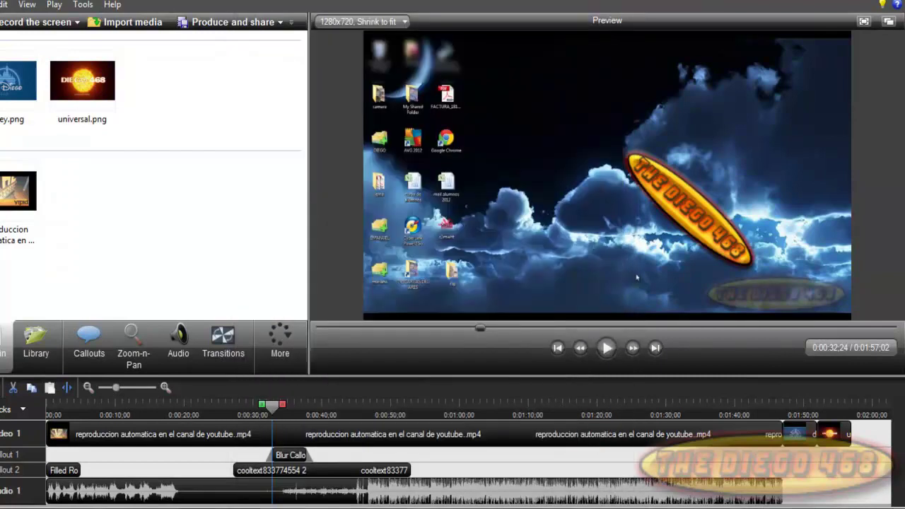